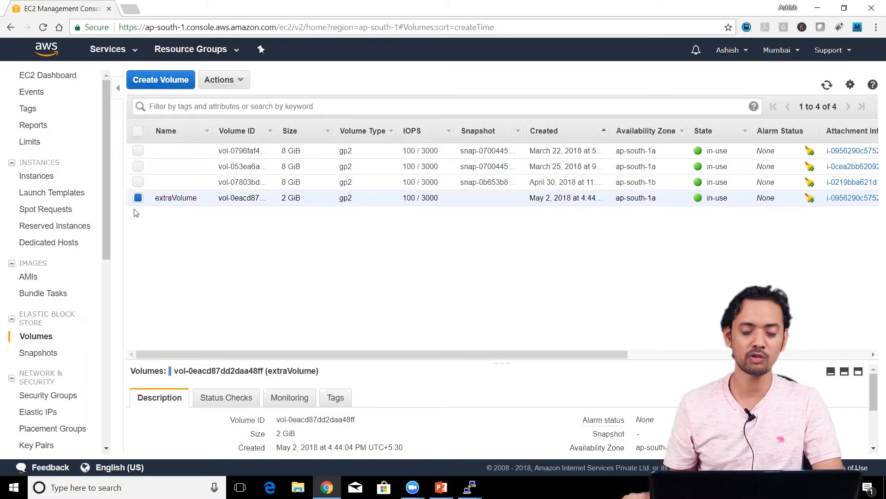
Step: Create a snapshot of extraVolume with the description "snapshot having ashish.txt file" and close the result page
{"action": "left_click", "coordinate": [231, 80]}
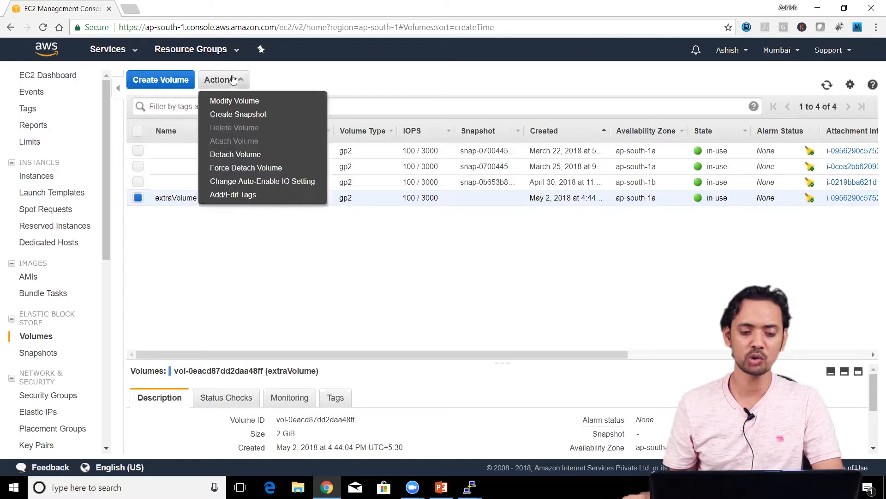
{"action": "left_click", "coordinate": [235, 116]}
{"action": "left_click", "coordinate": [257, 180]}
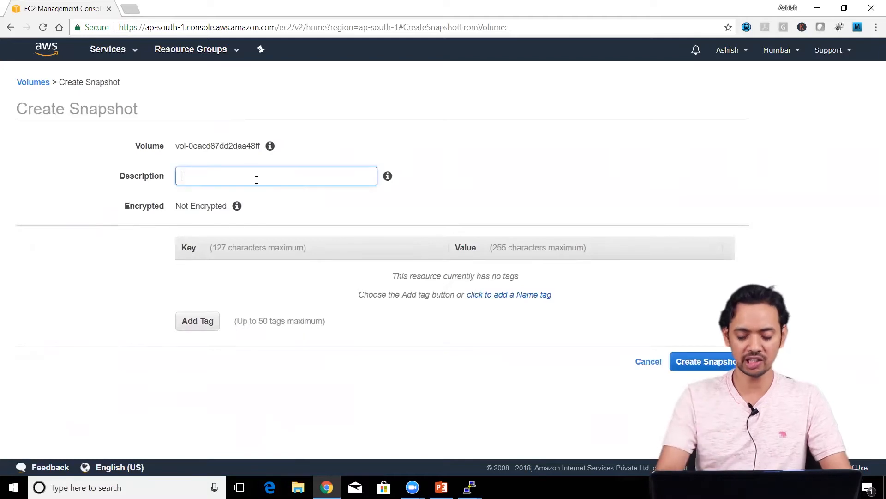
{"action": "type", "text": "snapshot having ashish"}
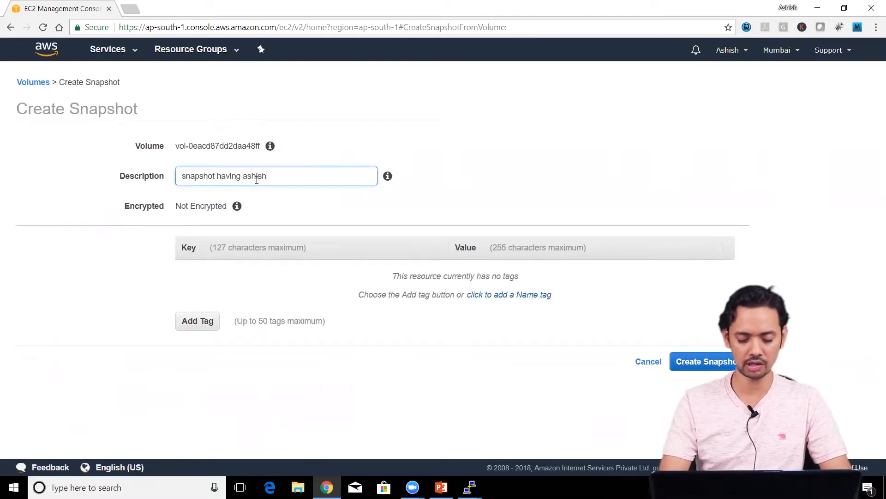
{"action": "type", "text": ".txt file"}
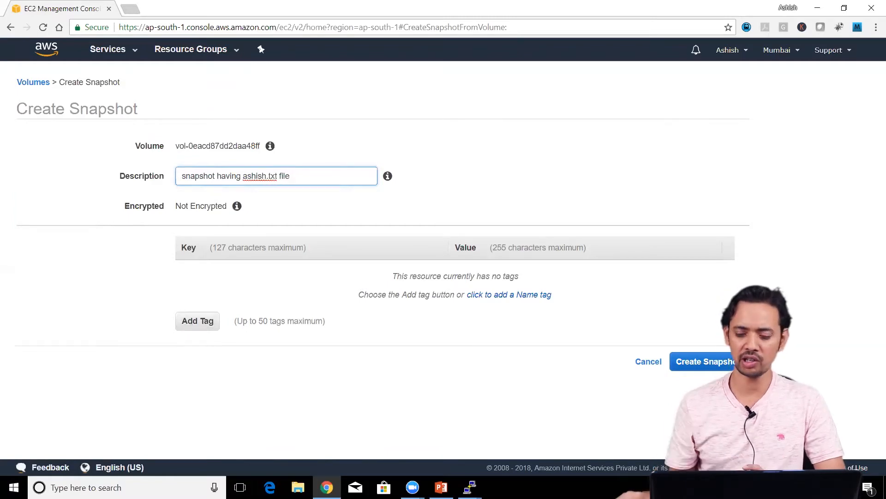
{"action": "left_click", "coordinate": [705, 361]}
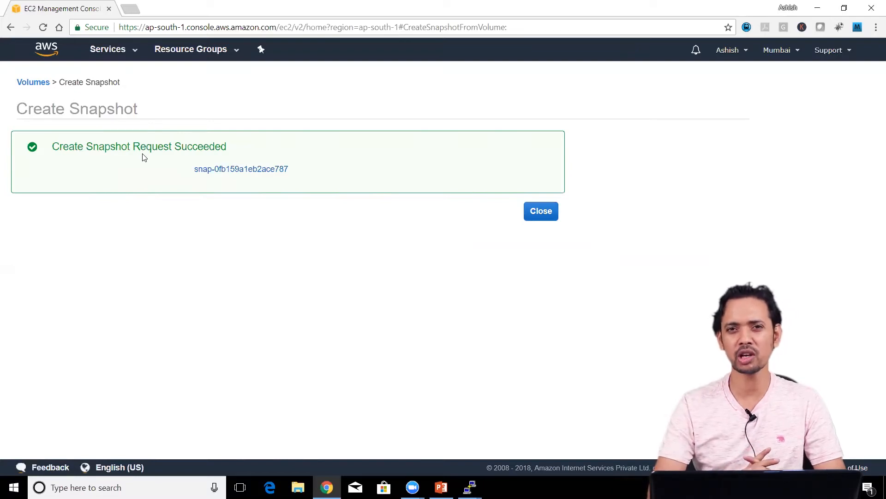
{"action": "left_click_drag", "start_coordinate": [290, 170], "coordinate": [177, 173]}
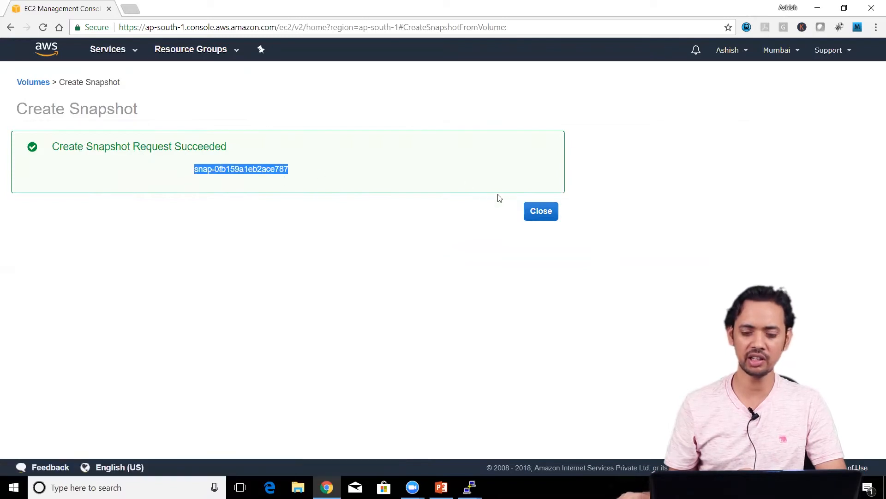
{"action": "left_click", "coordinate": [540, 211]}
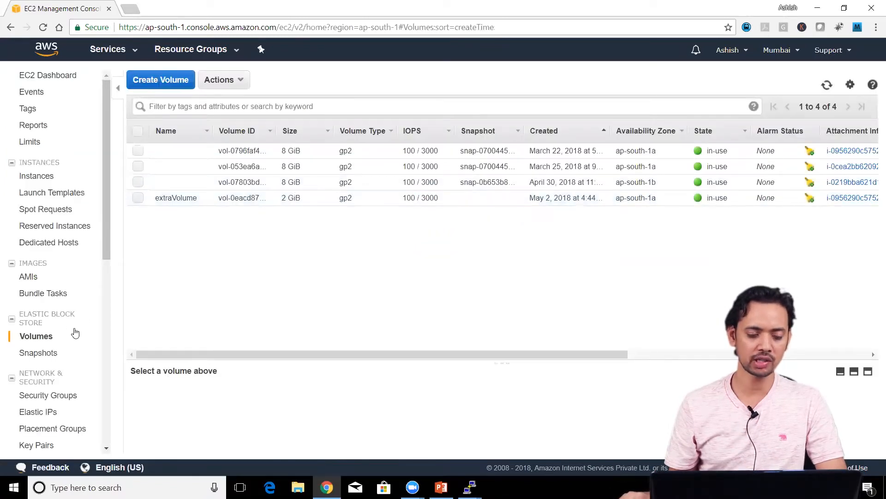
Step: In the snapshots list, name the new snapshot of the extra volume snapOfExtraVolume
{"action": "left_click", "coordinate": [26, 358]}
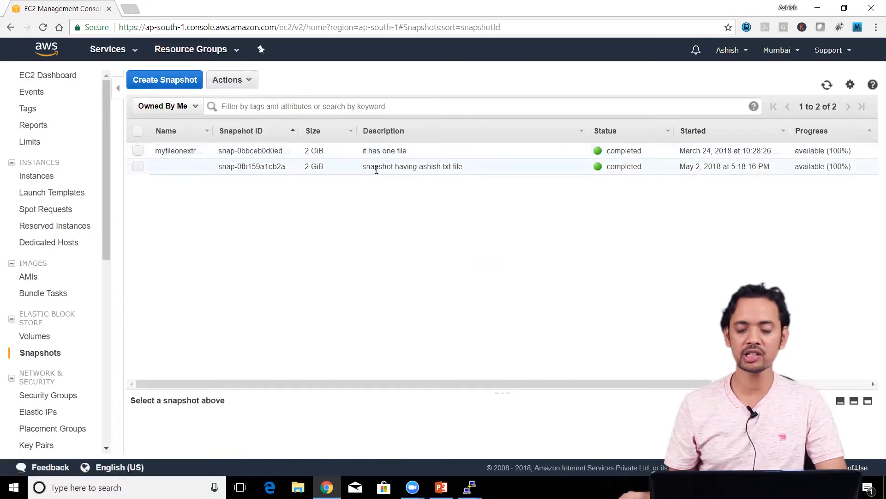
{"action": "left_click_drag", "start_coordinate": [680, 168], "coordinate": [723, 167]}
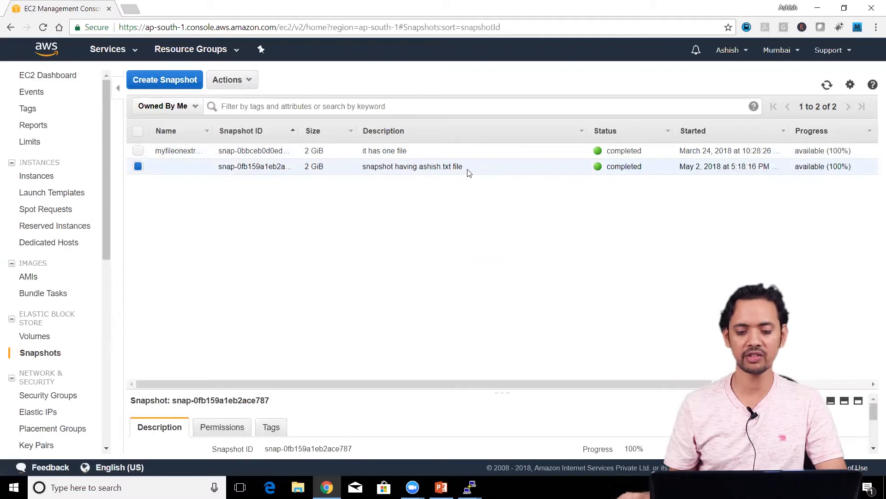
{"action": "left_click", "coordinate": [200, 168]}
{"action": "type", "text": "snap"}
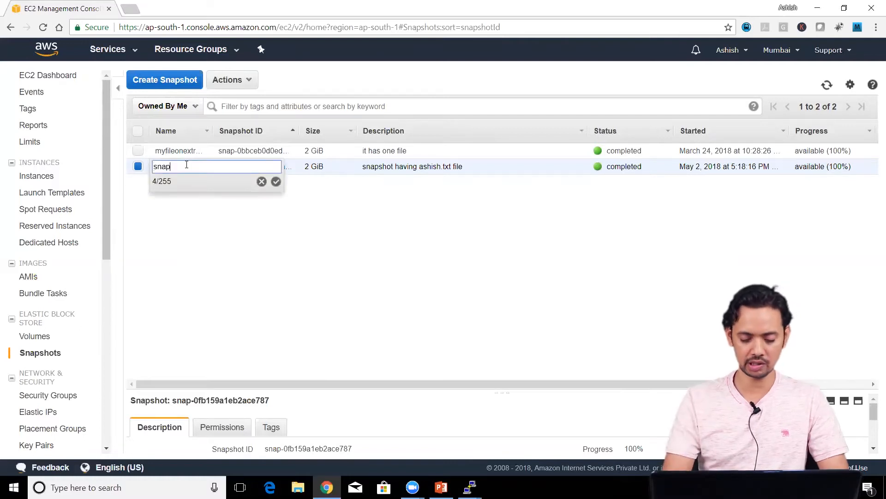
{"action": "type", "text": "OfExtraVolume"}
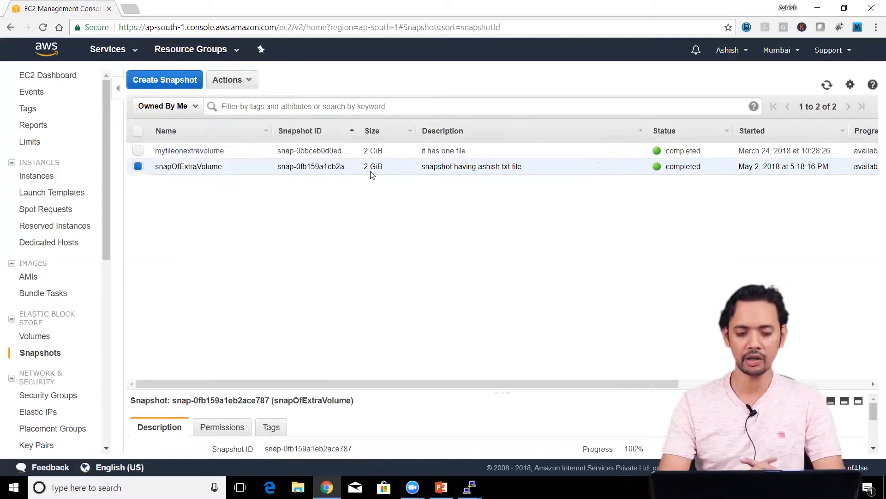
{"action": "key", "text": "Return"}
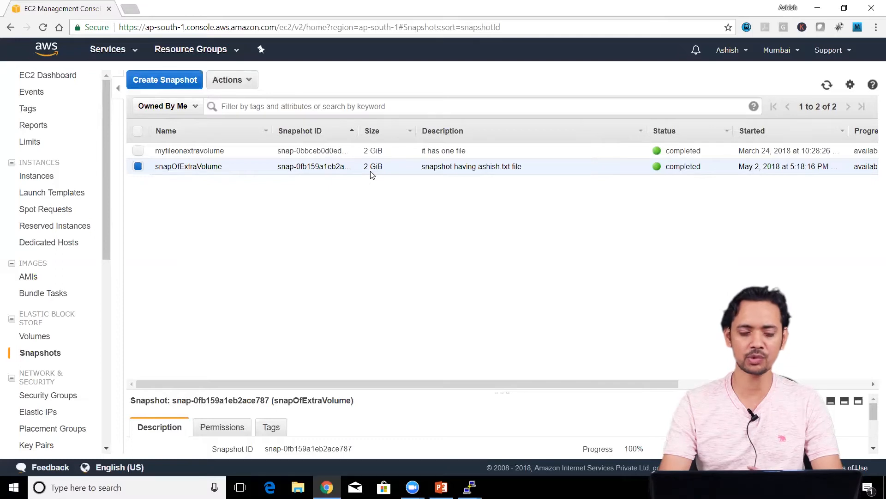
Step: Detach extraVolume from its instance in the volumes list
{"action": "left_click", "coordinate": [33, 337]}
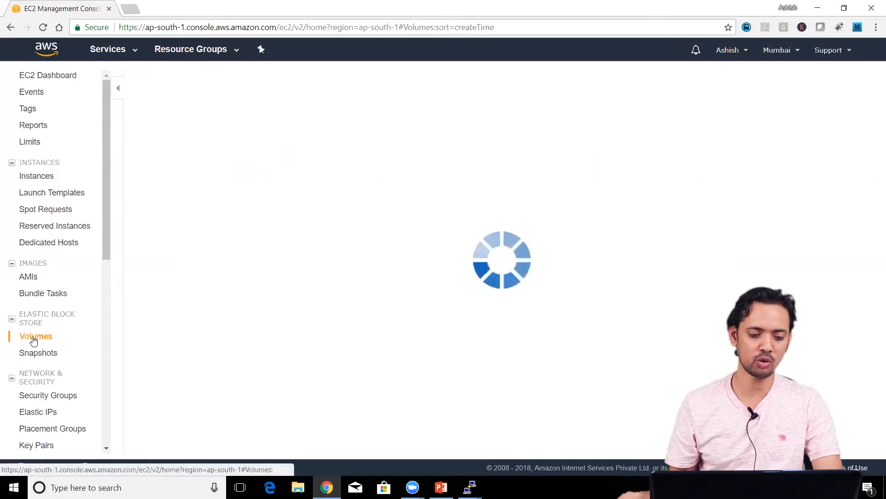
{"action": "left_click", "coordinate": [135, 199]}
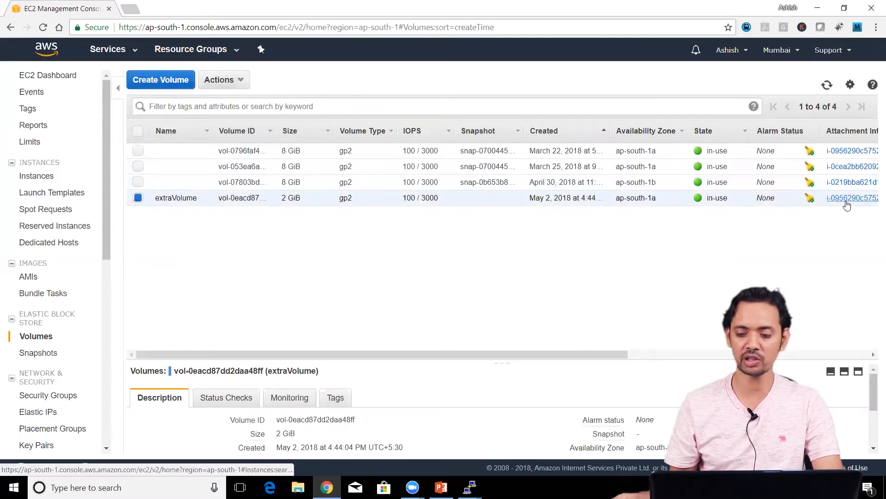
{"action": "left_click", "coordinate": [221, 81]}
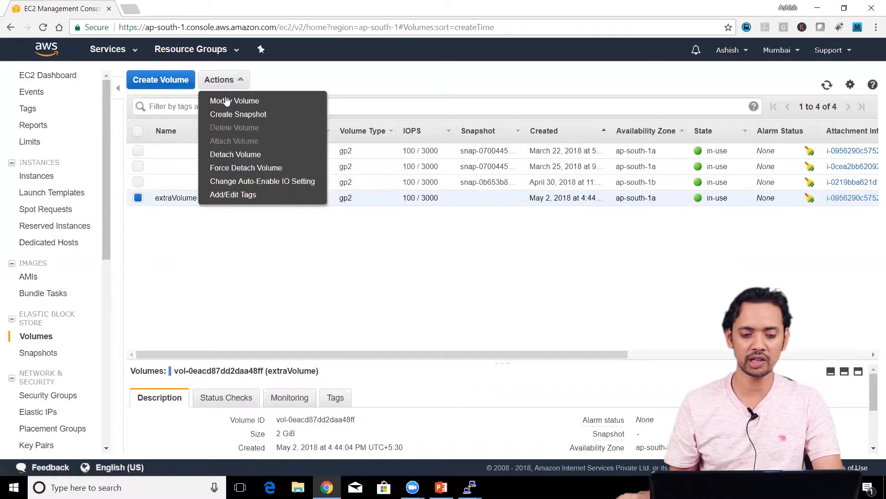
{"action": "left_click", "coordinate": [235, 155]}
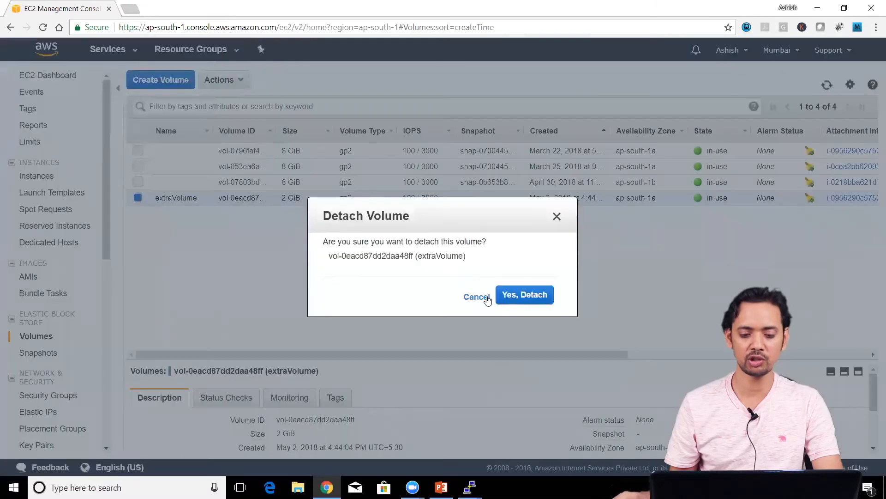
{"action": "left_click", "coordinate": [512, 295]}
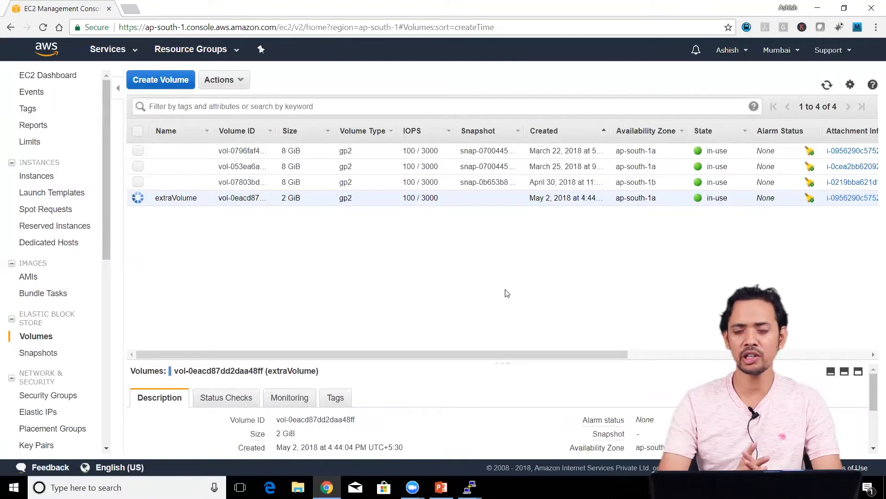
{"action": "mouse_move", "coordinate": [470, 487]}
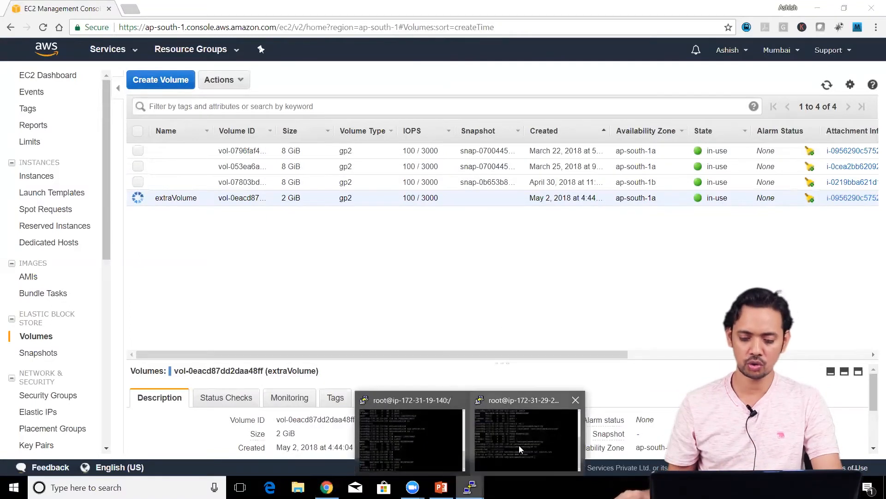
{"action": "left_click", "coordinate": [519, 445]}
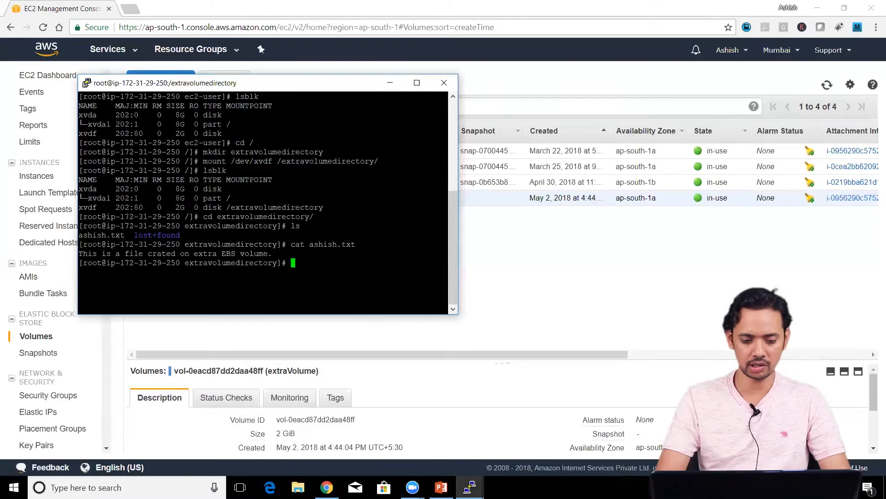
{"action": "key", "text": "Return"}
{"action": "type", "text": "pwd"}
{"action": "key", "text": "Return"}
{"action": "type", "text": "cd .."}
{"action": "key", "text": "Return"}
Step: Unmount /dev/xvdf and list the block devices with lsblk
{"action": "type", "text": "umo"}
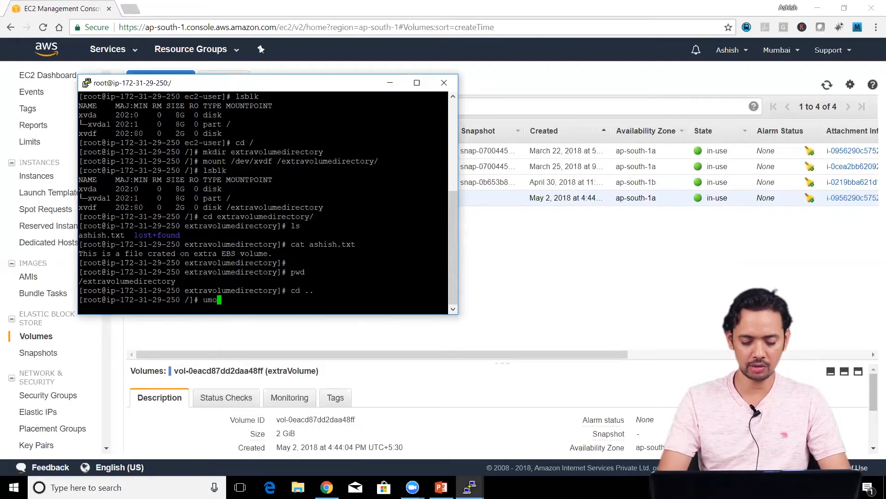
{"action": "type", "text": "unt /dev/xvdf"}
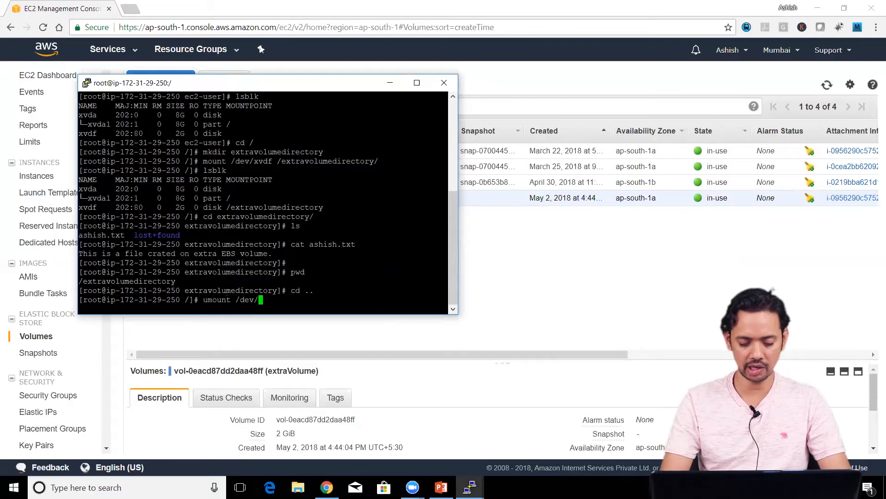
{"action": "key", "text": "Return"}
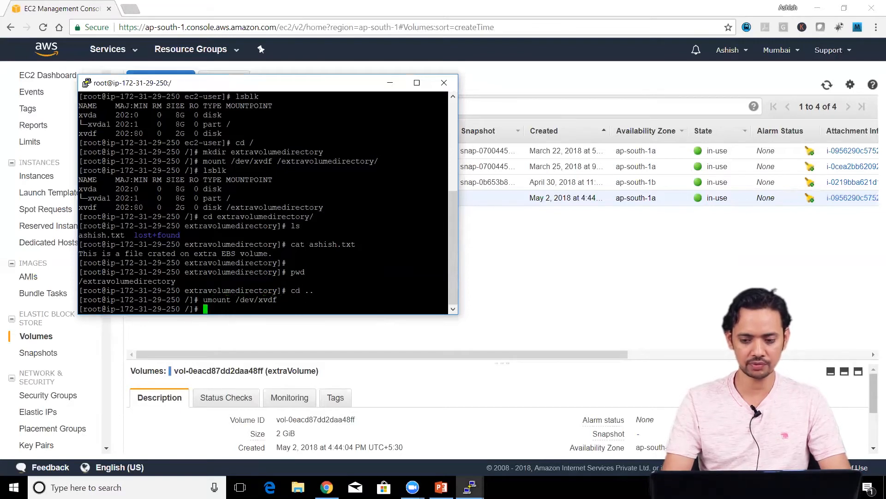
{"action": "type", "text": "lsblk"}
{"action": "key", "text": "Return"}
Step: Switch back to the EC2 console in Chrome and delete the detached extraVolume
{"action": "key", "text": "alt+Tab"}
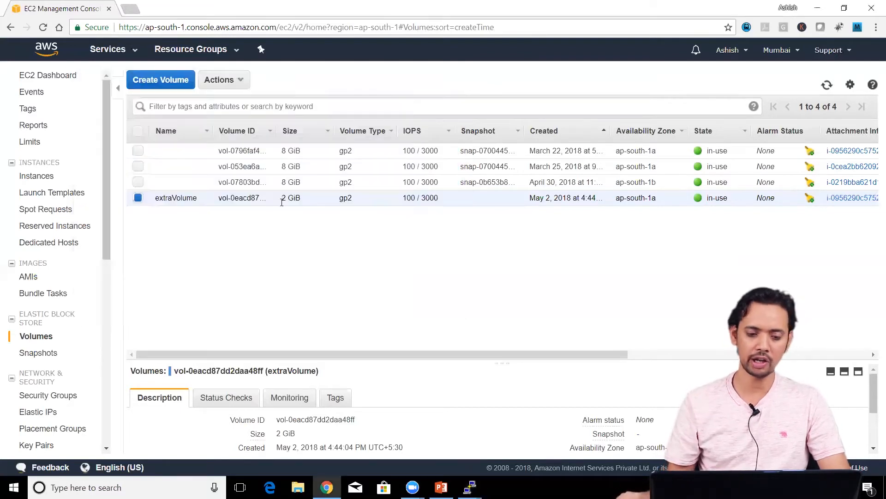
{"action": "left_click", "coordinate": [226, 83]}
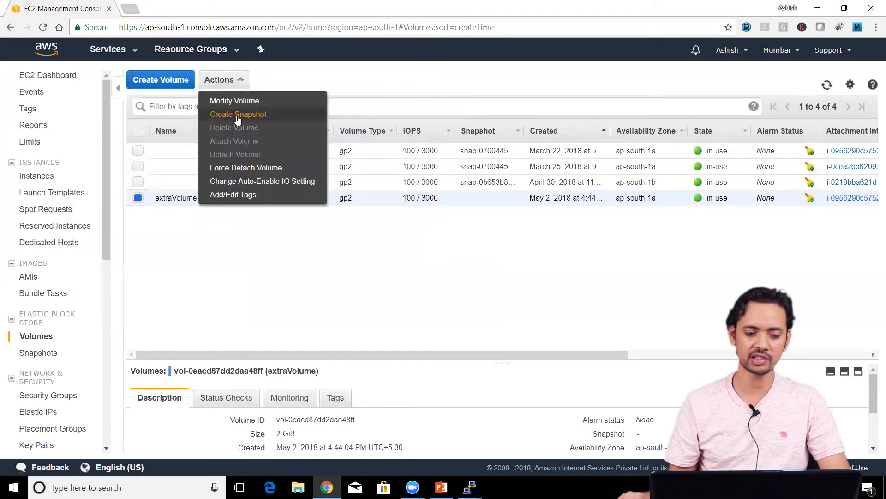
{"action": "left_click", "coordinate": [239, 86]}
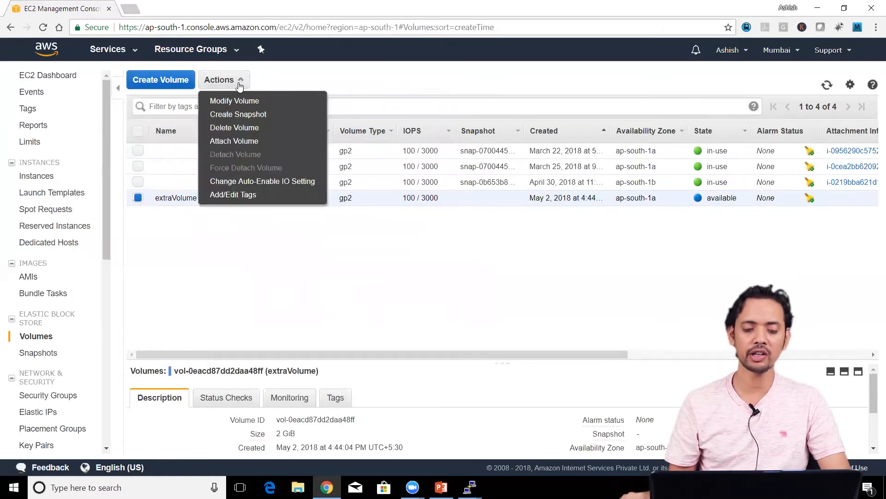
{"action": "left_click", "coordinate": [248, 128]}
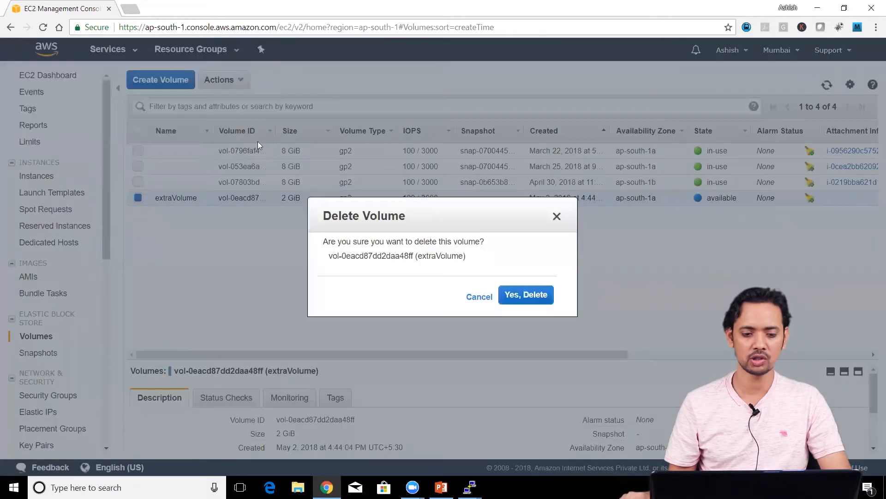
{"action": "left_click", "coordinate": [535, 305]}
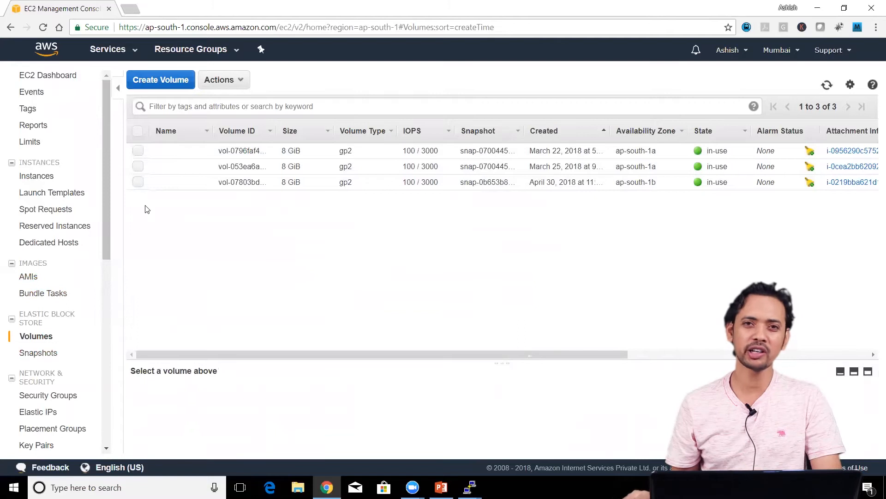
Step: Open the volume creation form for the snapOfExtraVolume snapshot
{"action": "left_click", "coordinate": [28, 355]}
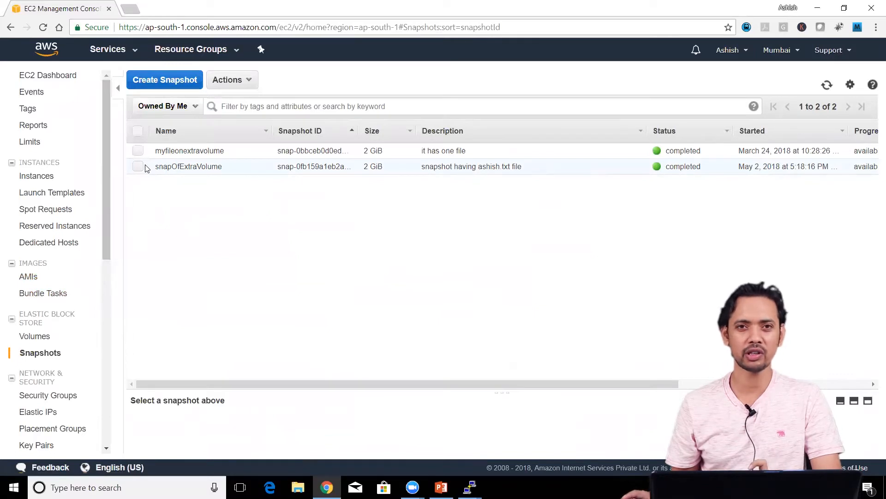
{"action": "left_click", "coordinate": [138, 167]}
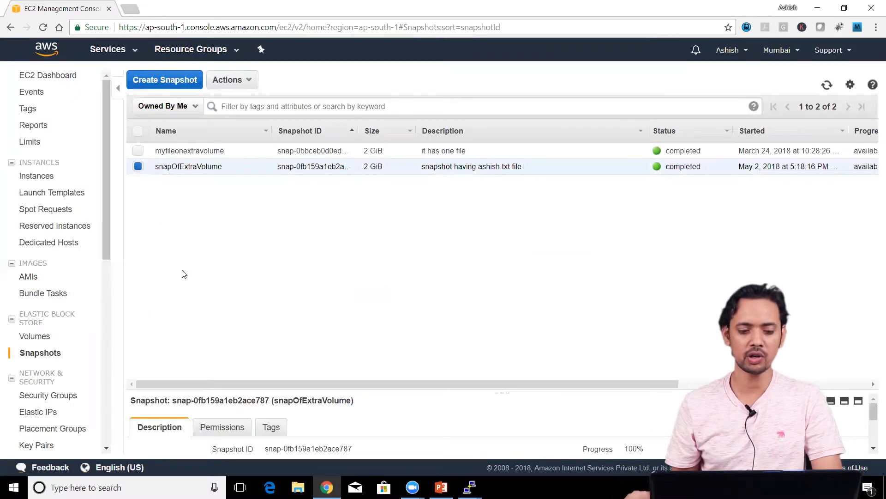
{"action": "left_click", "coordinate": [236, 83]}
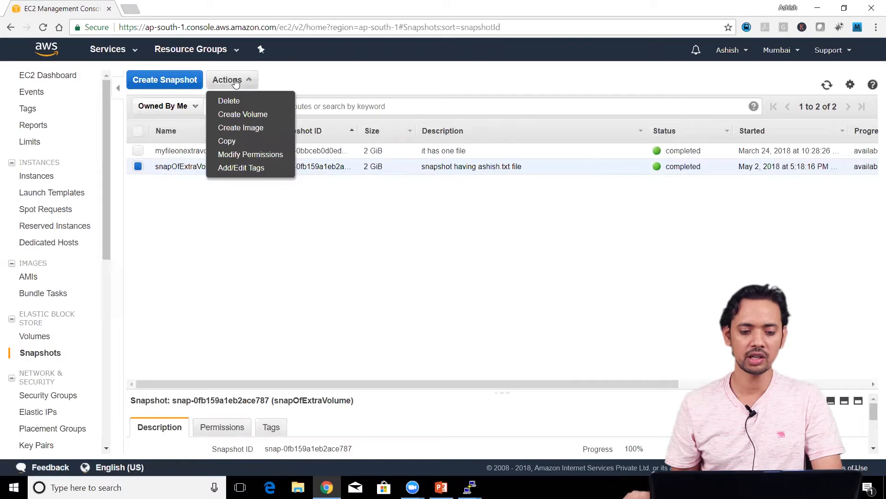
{"action": "left_click", "coordinate": [246, 114]}
Step: Keep General Purpose SSD (GP2) and 2 GiB for the new volume and set its availability zone to ap-south-1b
{"action": "left_click", "coordinate": [279, 179]}
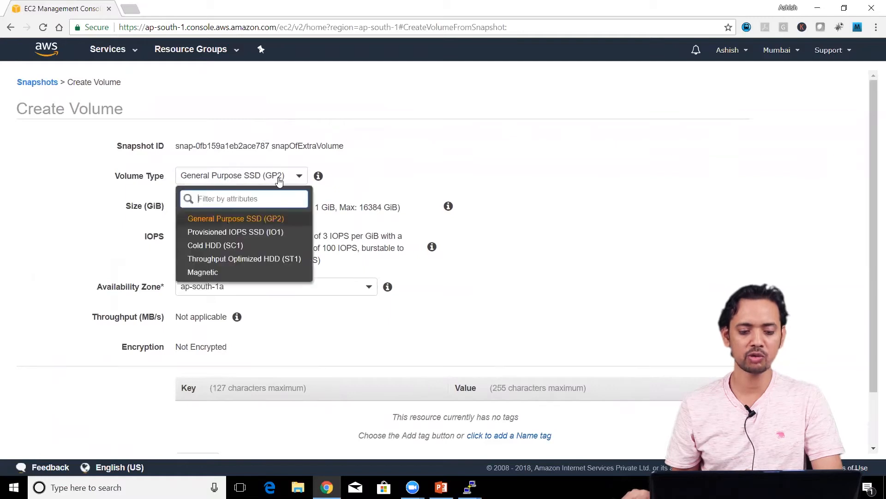
{"action": "left_click", "coordinate": [286, 178]}
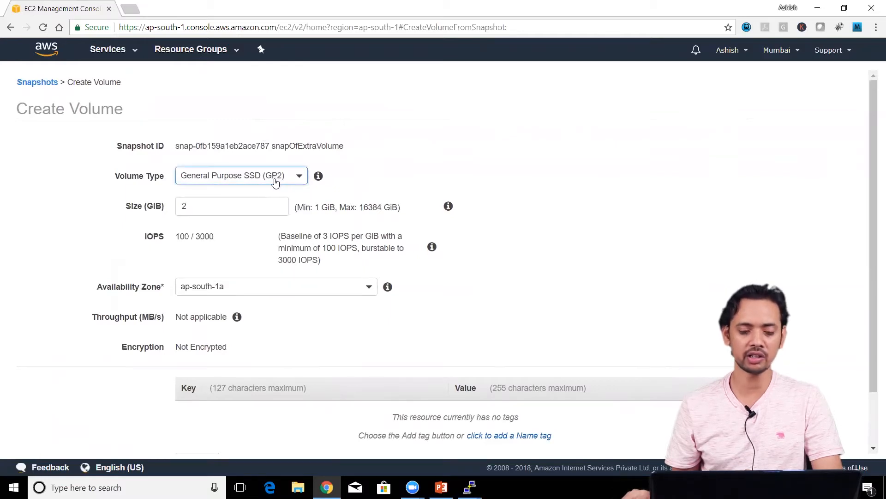
{"action": "left_click", "coordinate": [249, 206]}
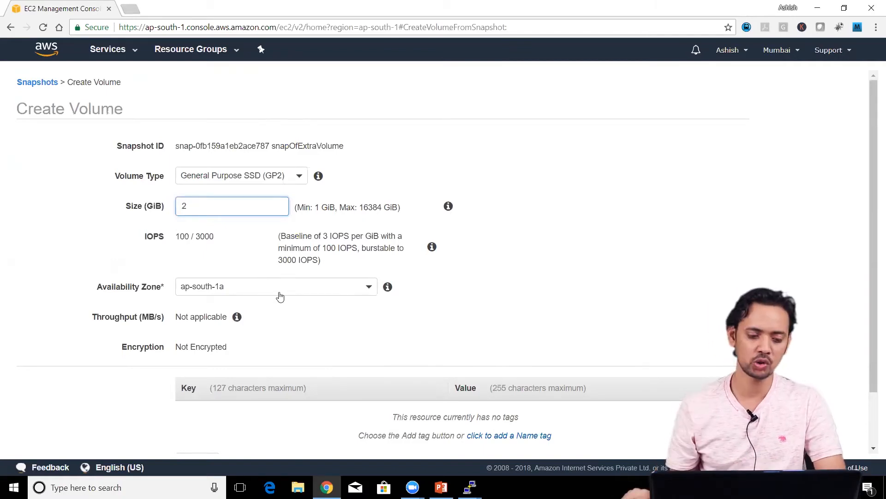
{"action": "left_click", "coordinate": [241, 287]}
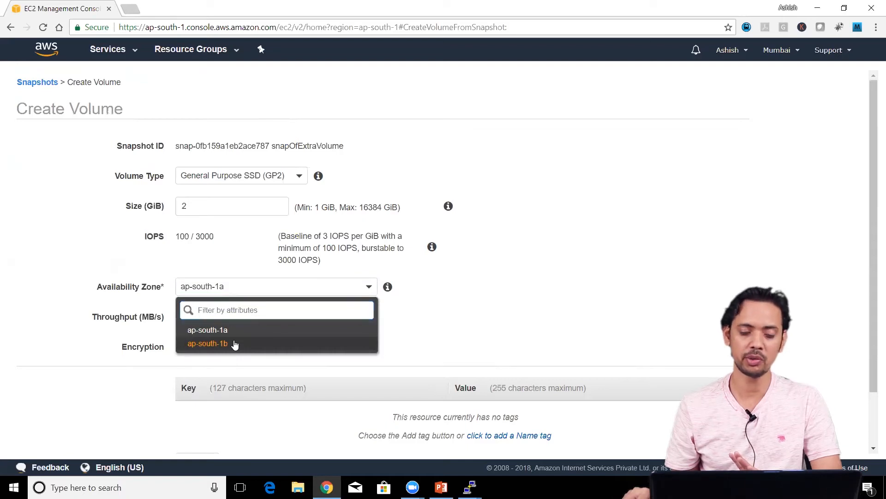
{"action": "left_click", "coordinate": [207, 344]}
{"action": "scroll", "coordinate": [235, 344], "scroll_direction": "down", "scroll_amount": 2}
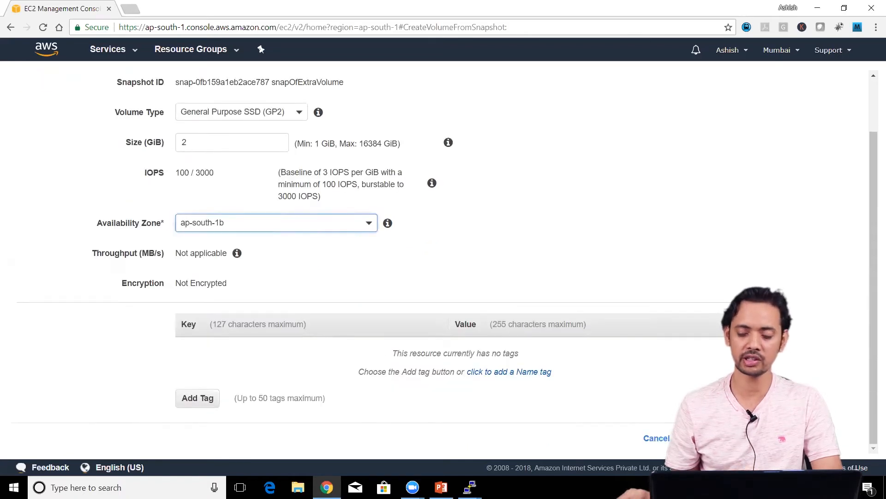
Step: Create the volume from the snapshot and select the new 2 GiB volume in the volumes list
{"action": "left_click", "coordinate": [710, 438]}
{"action": "left_click", "coordinate": [541, 210]}
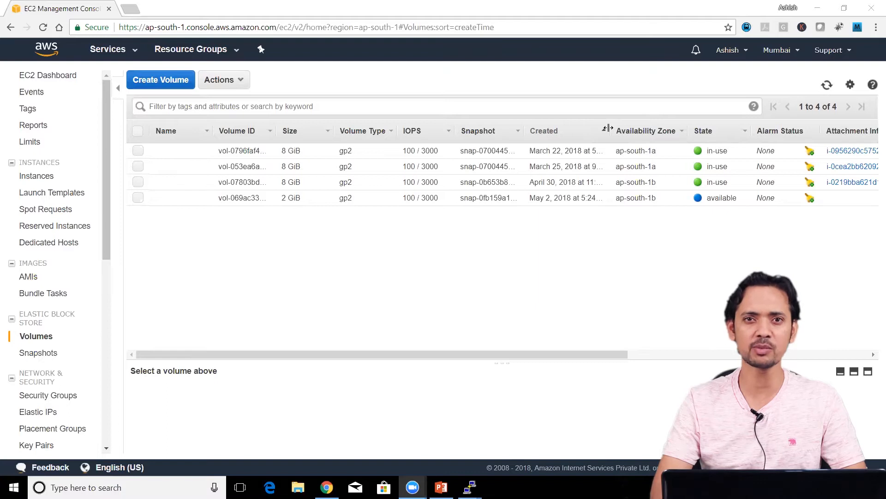
{"action": "left_click_drag", "start_coordinate": [615, 197], "coordinate": [660, 200]}
{"action": "left_click", "coordinate": [659, 199]}
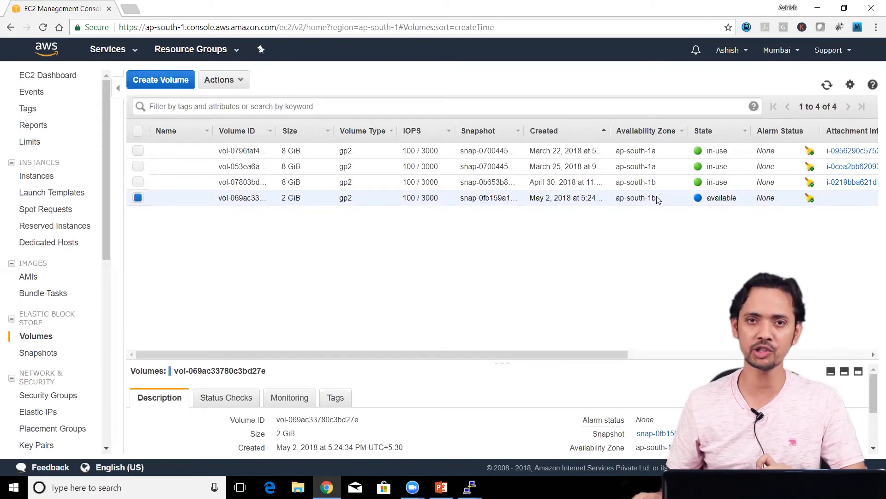
Step: Show the Target Server instance's details and switch to its PuTTY terminal to compare the private IP address
{"action": "left_click", "coordinate": [44, 177]}
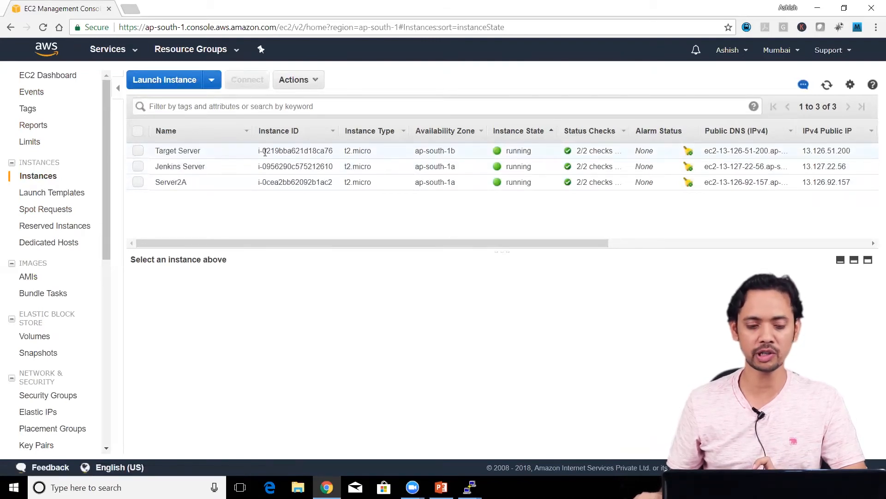
{"action": "left_click", "coordinate": [241, 150]}
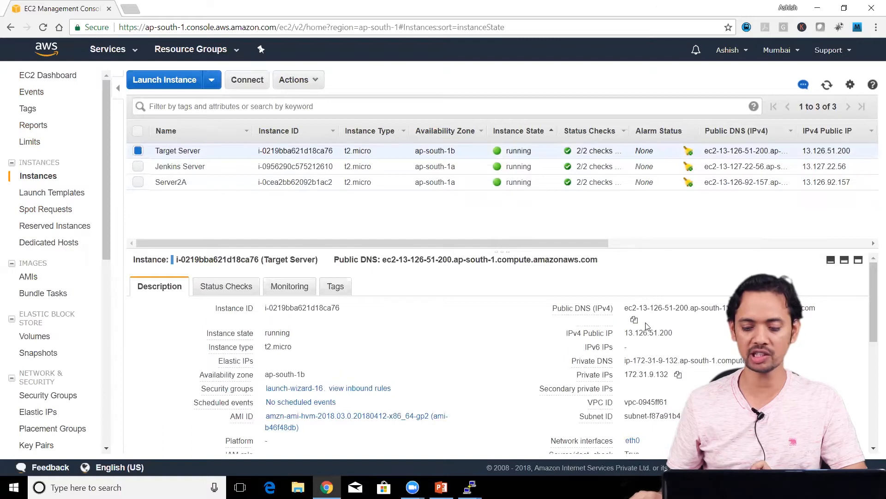
{"action": "key", "text": "alt+Tab"}
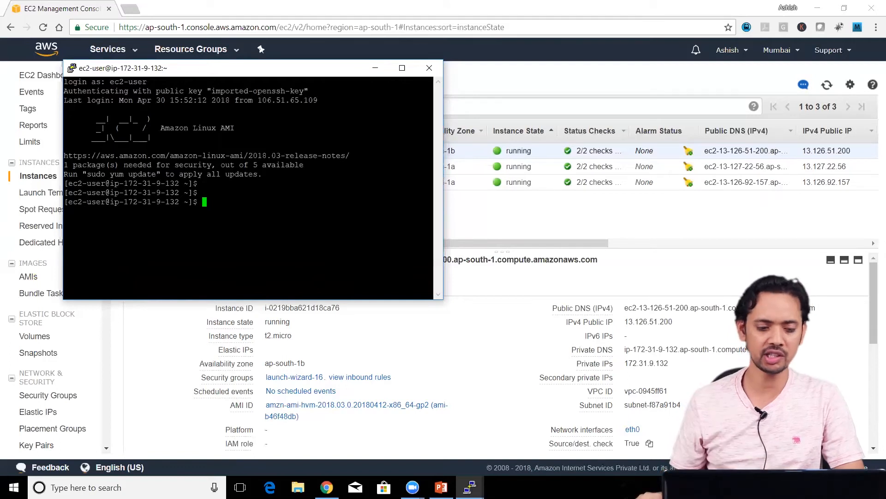
{"action": "left_click_drag", "start_coordinate": [120, 202], "coordinate": [179, 202]}
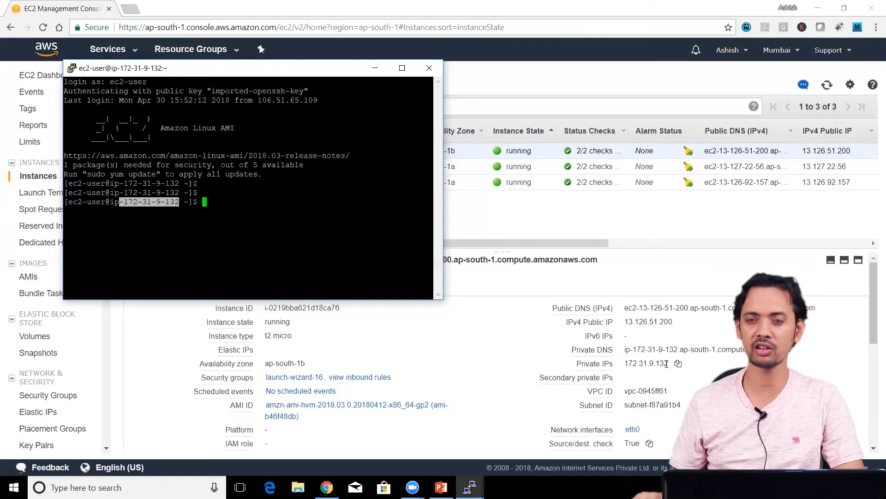
Step: Become root with sudo su and list the server's block devices with lsblk
{"action": "type", "text": "sudo su"}
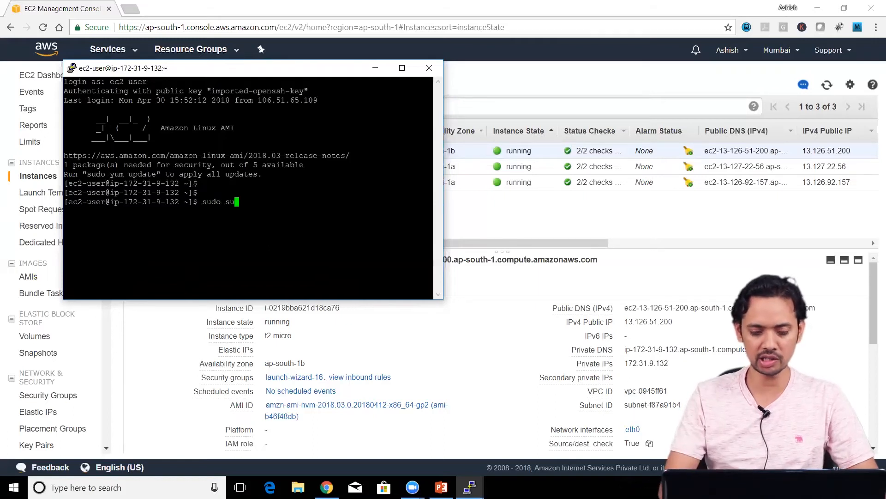
{"action": "key", "text": "Return"}
{"action": "type", "text": "lsblk"}
{"action": "key", "text": "Return"}
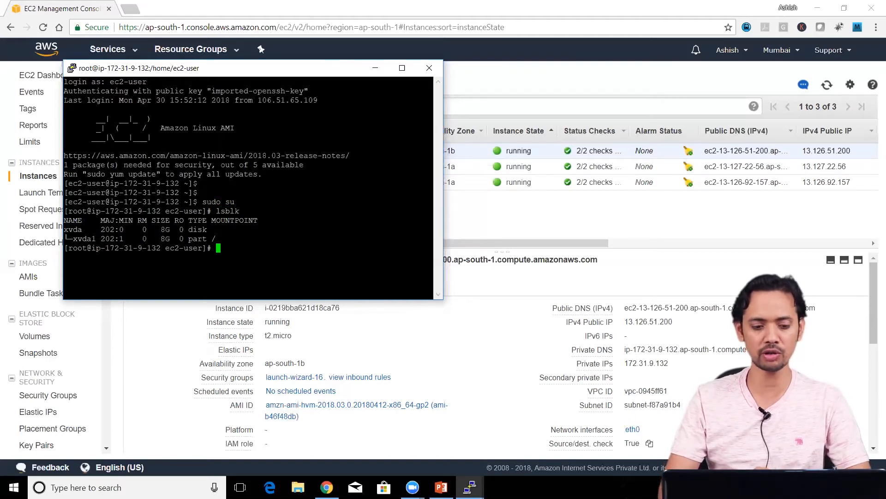
Step: Switch back to the EC2 console in Chrome and attach the available 2 GiB volume to the Target Server instance
{"action": "left_click", "coordinate": [536, 87]}
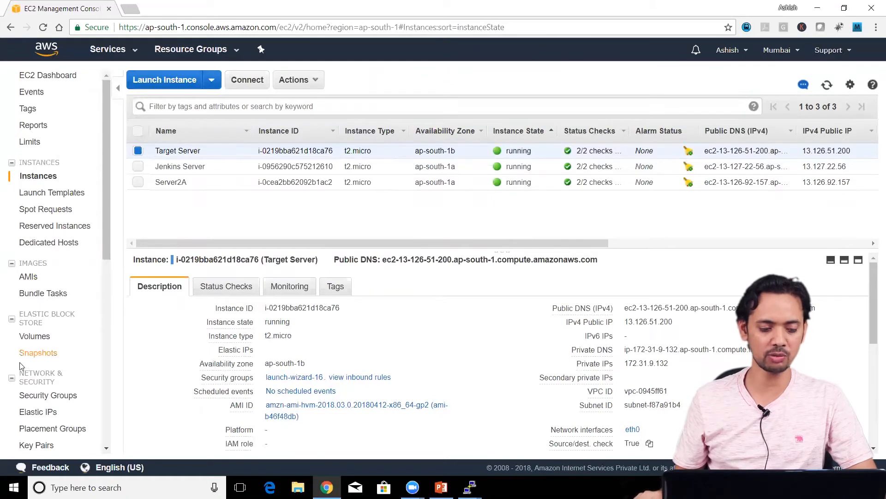
{"action": "left_click", "coordinate": [31, 341]}
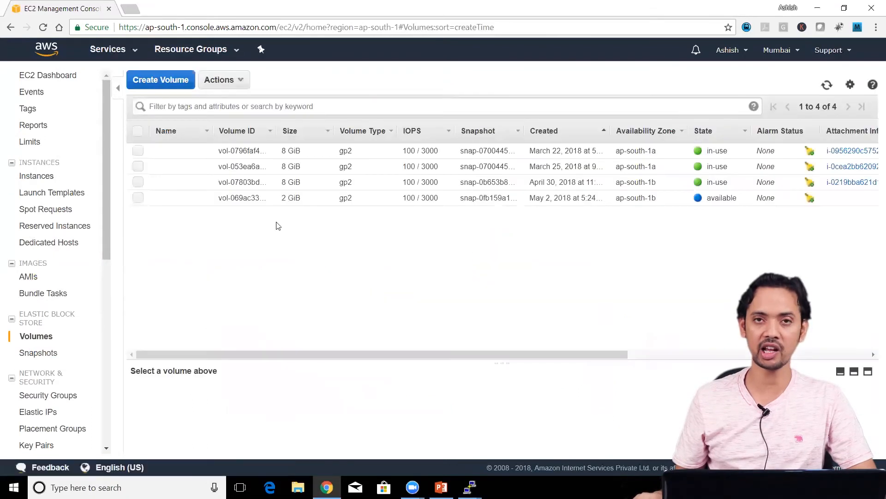
{"action": "left_click", "coordinate": [138, 198]}
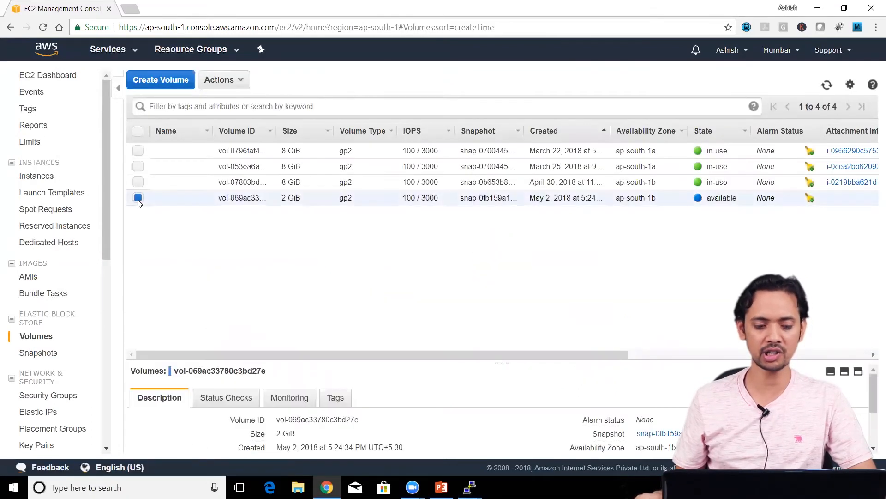
{"action": "left_click", "coordinate": [221, 79]}
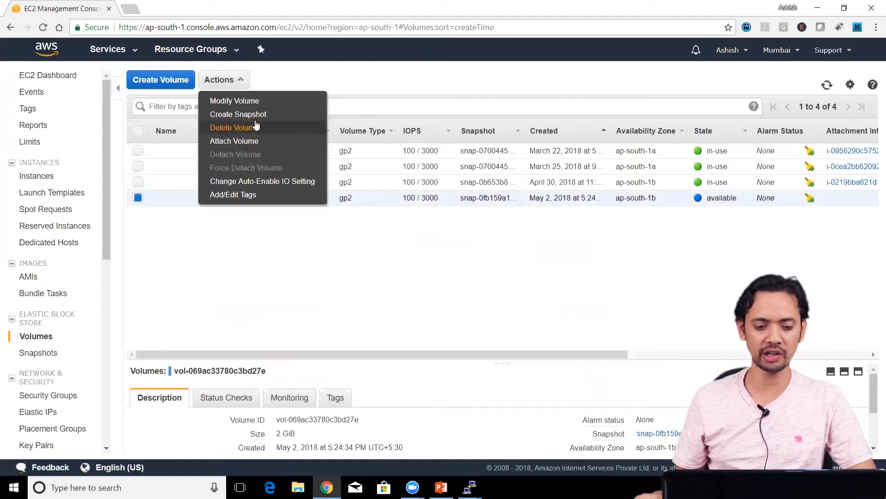
{"action": "left_click", "coordinate": [234, 141]}
{"action": "left_click", "coordinate": [443, 249]}
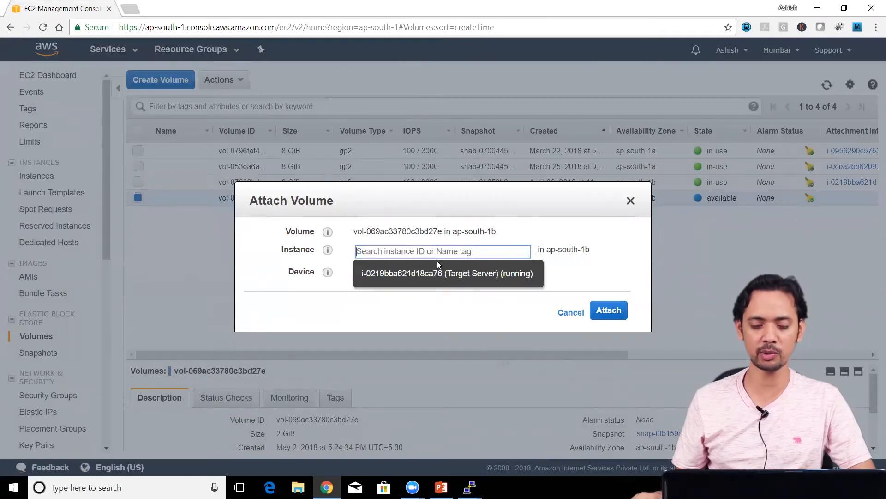
{"action": "left_click", "coordinate": [434, 274]}
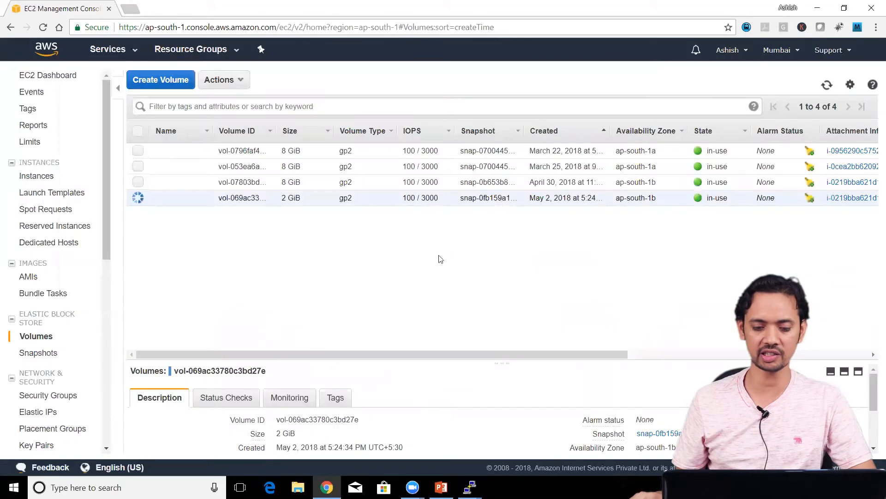
Step: Switch to the PuTTY terminal and list the block devices again with lsblk
{"action": "key", "text": "alt+Tab"}
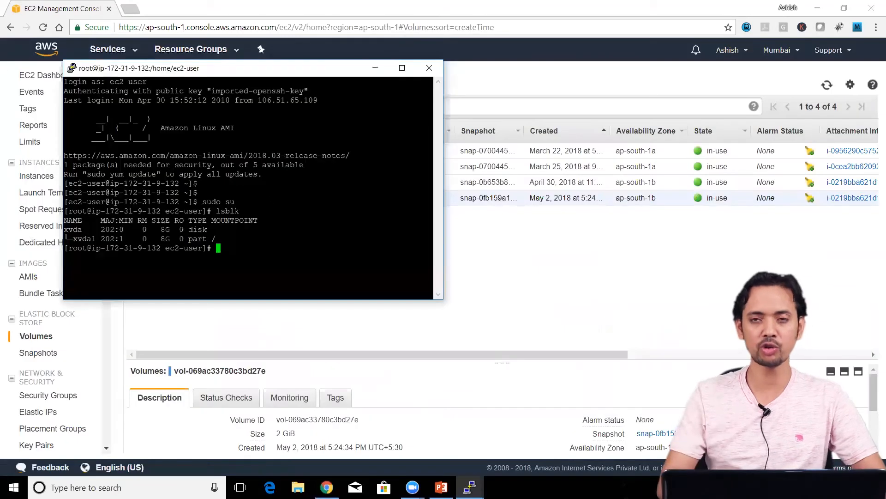
{"action": "type", "text": "lsblk"}
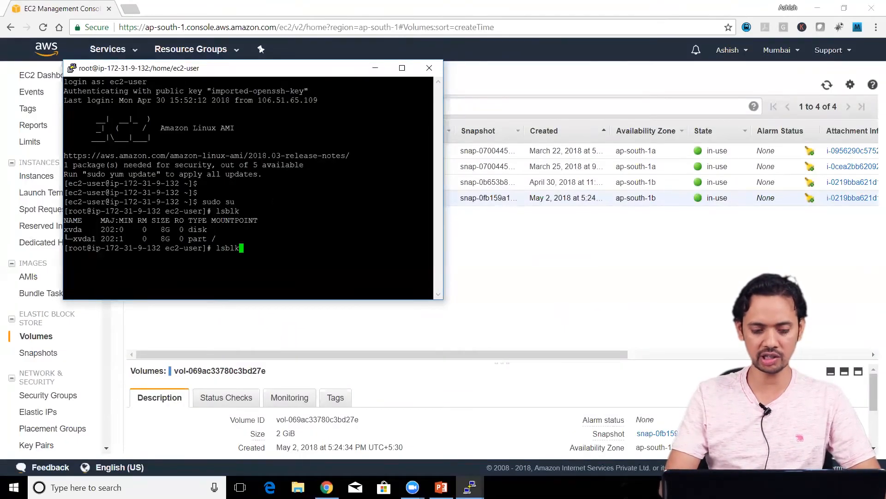
{"action": "key", "text": "Return"}
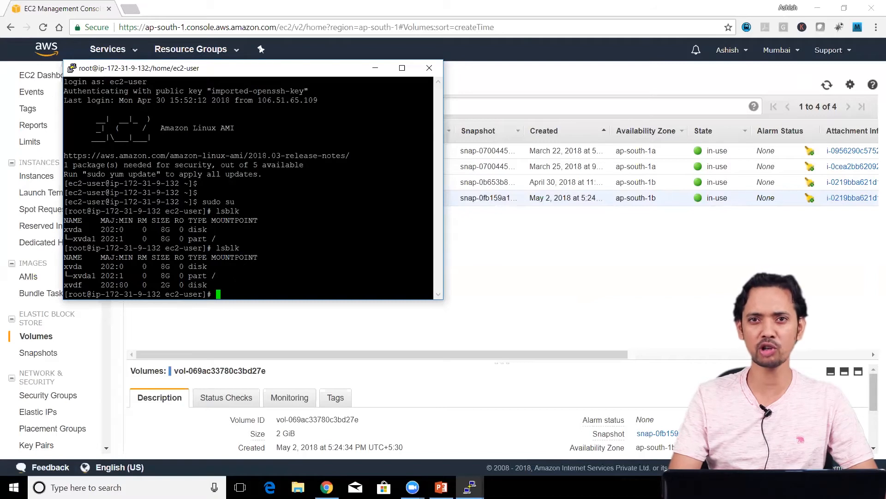
Step: Create the directory /extradirectory and mount /dev/xvdf on it
{"action": "type", "text": "mkdir /extradirectory"}
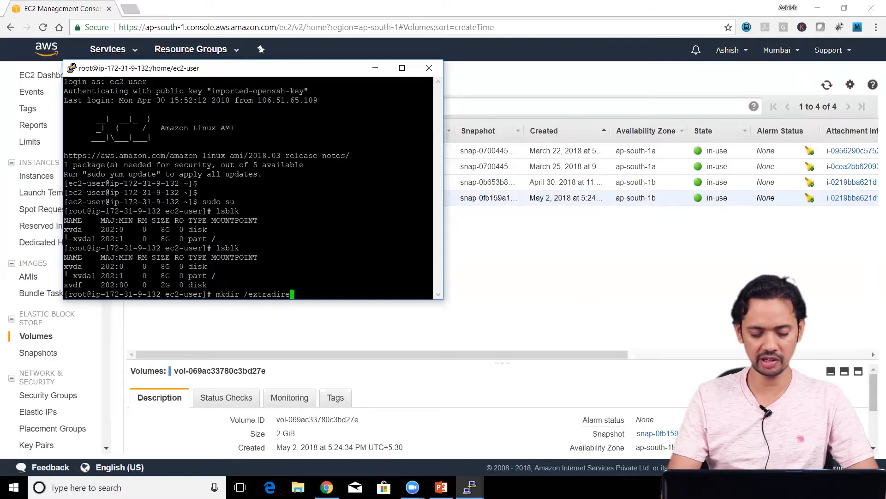
{"action": "key", "text": "Return"}
{"action": "type", "text": "mount /de"}
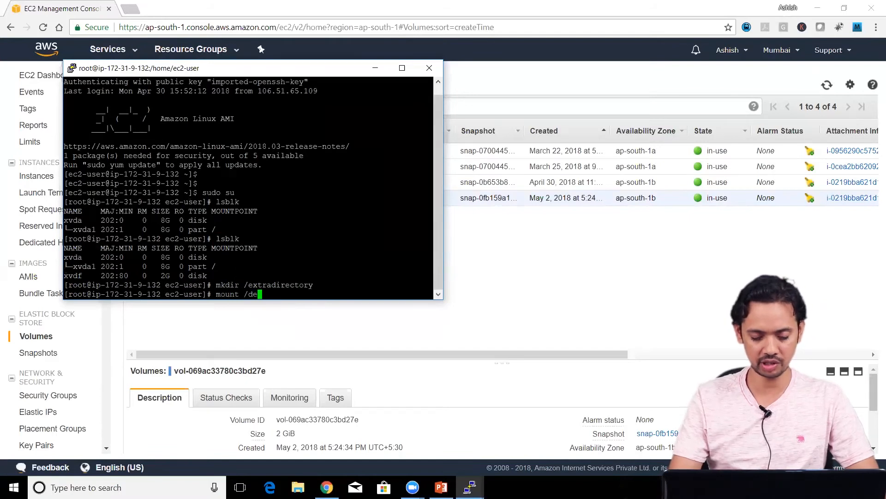
{"action": "type", "text": "v/xdvf "}
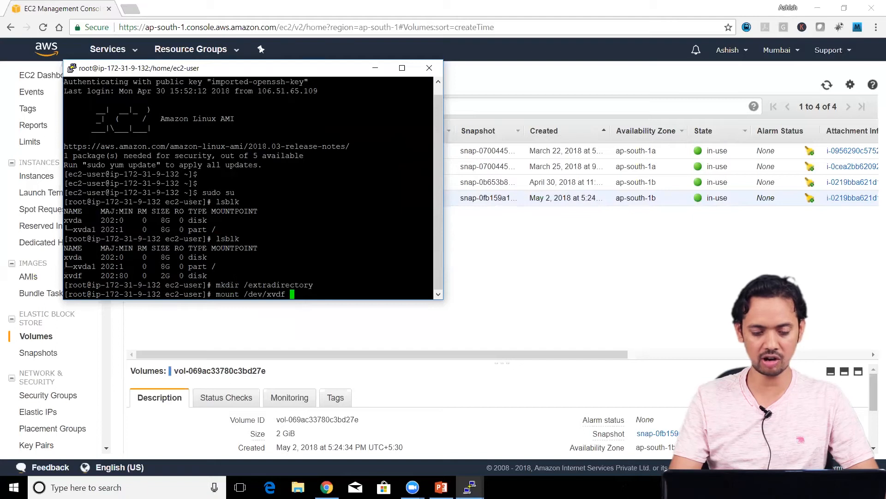
{"action": "type", "text": "/ex"}
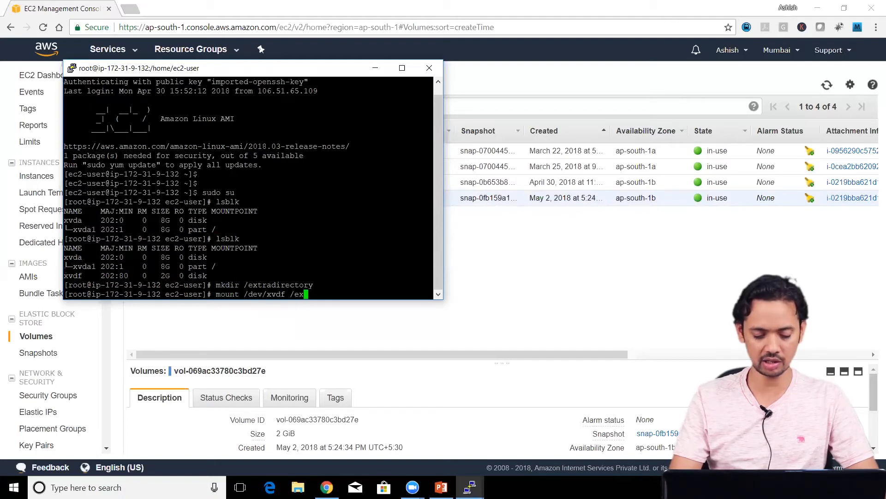
{"action": "key", "text": "Tab"}
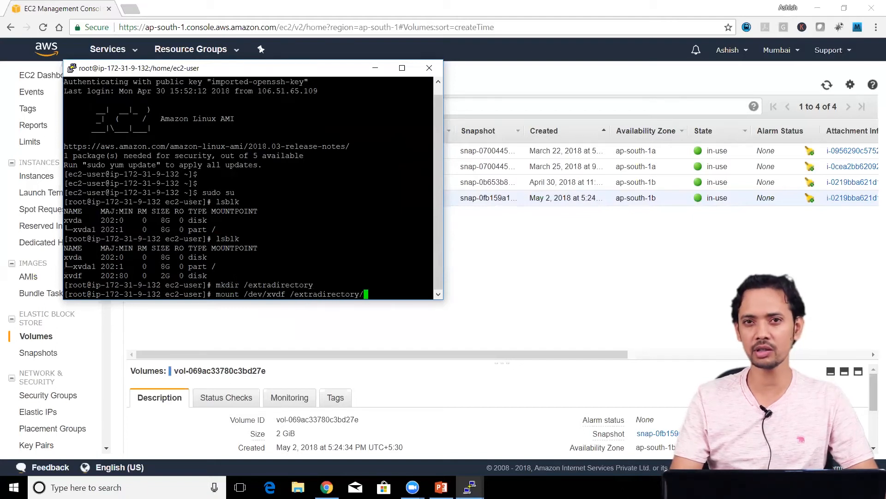
{"action": "key", "text": "Return"}
Step: Change into /extradirectory and list its files with ls
{"action": "type", "text": "cd /ex"}
{"action": "key", "text": "Tab"}
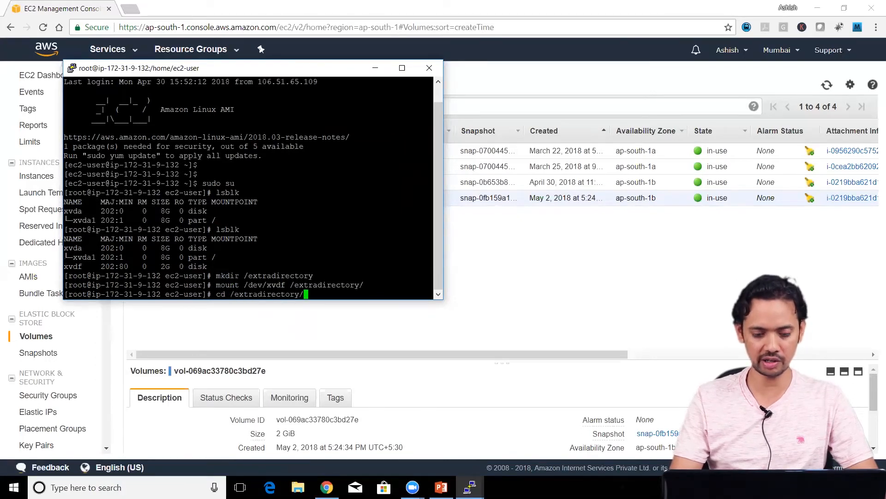
{"action": "key", "text": "Return"}
{"action": "type", "text": "ls"}
{"action": "key", "text": "Return"}
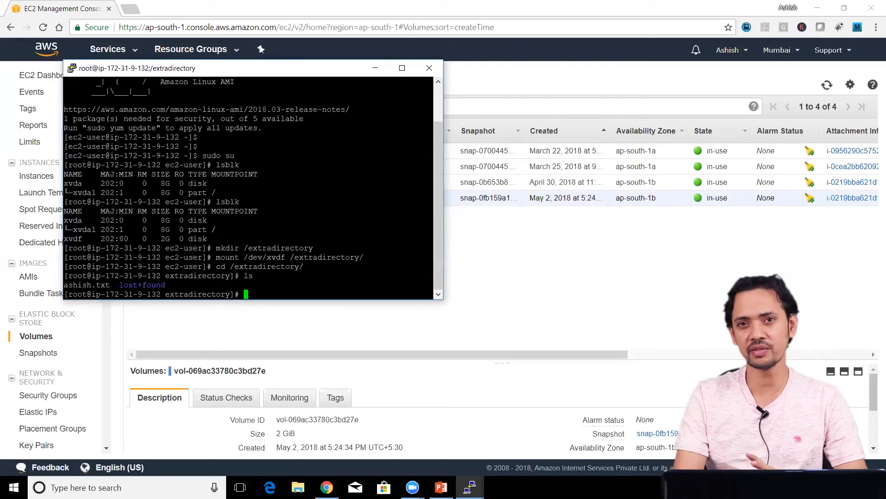
Step: Switch back to the EC2 console in Chrome and view the volumes in the US East (N. Virginia) region
{"action": "left_click", "coordinate": [550, 85]}
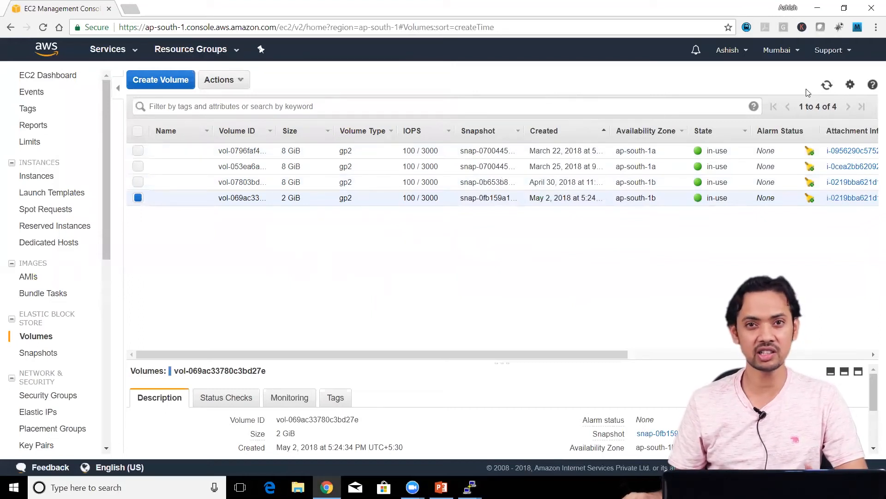
{"action": "left_click", "coordinate": [795, 51]}
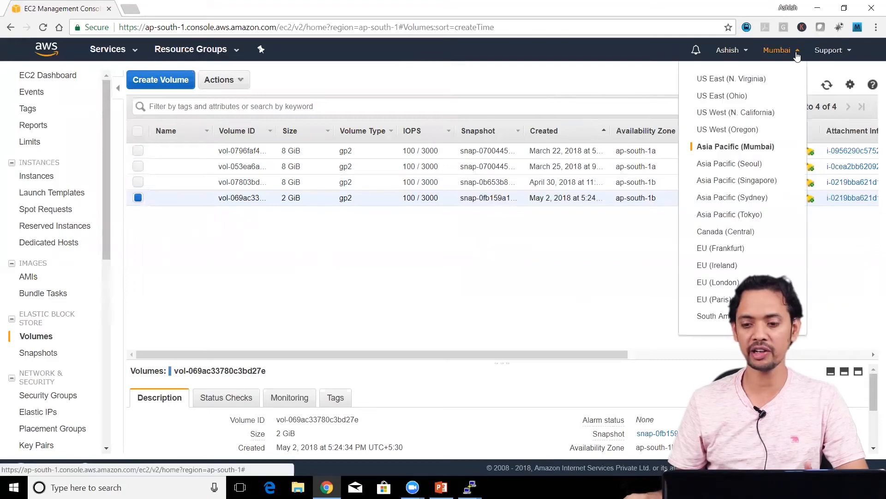
{"action": "left_click", "coordinate": [751, 80]}
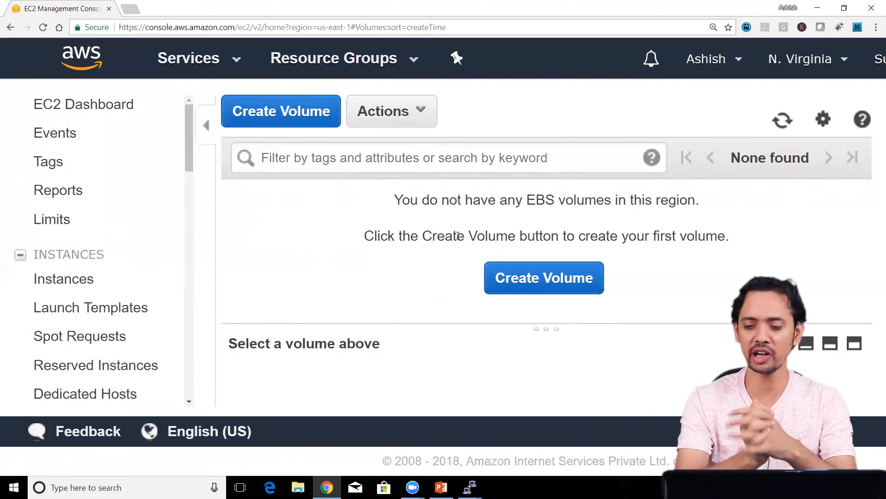
Step: Return to the Asia Pacific (Mumbai) region and start copying the snapOfExtraVolume snapshot
{"action": "left_click", "coordinate": [828, 61]}
{"action": "left_click", "coordinate": [40, 352]}
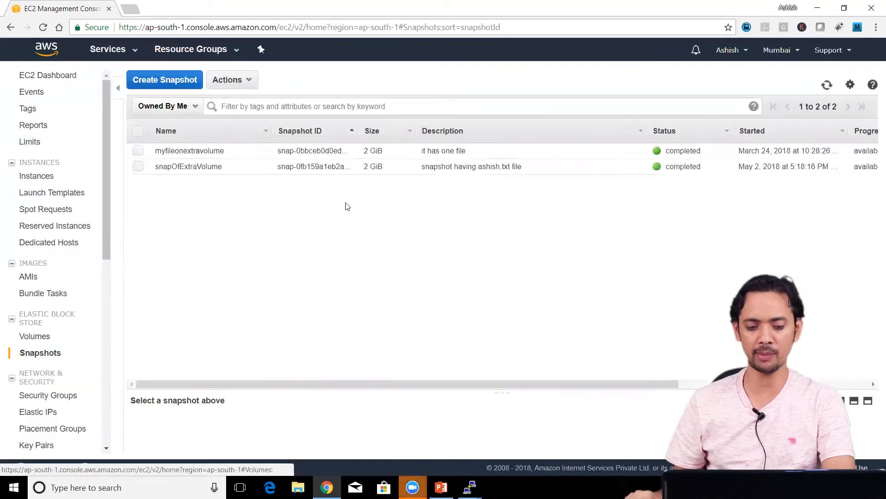
{"action": "left_click", "coordinate": [138, 167]}
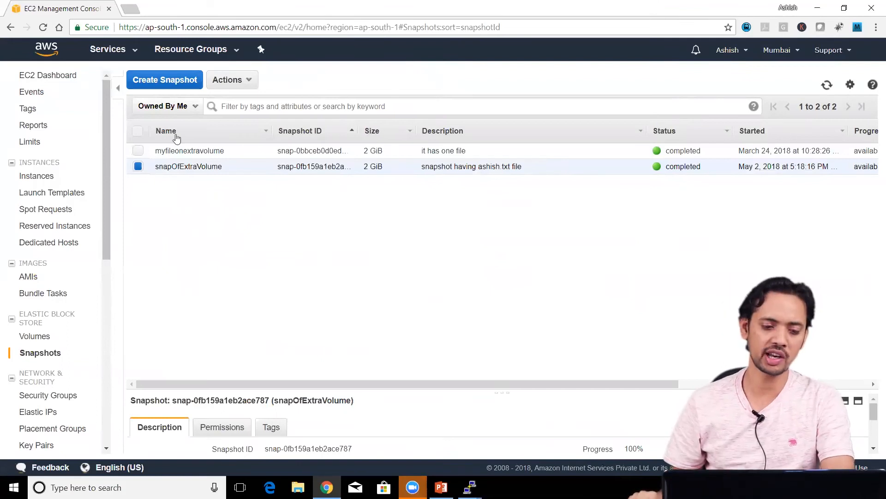
{"action": "left_click", "coordinate": [227, 79]}
{"action": "left_click", "coordinate": [228, 141]}
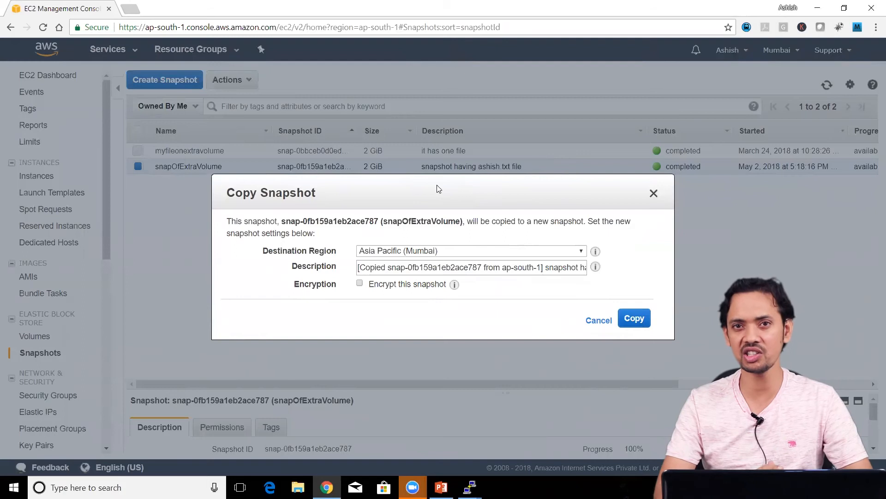
Step: Copy the snapshot to US East (N. Virginia), keeping the default description and leaving encryption off
{"action": "left_click", "coordinate": [432, 254]}
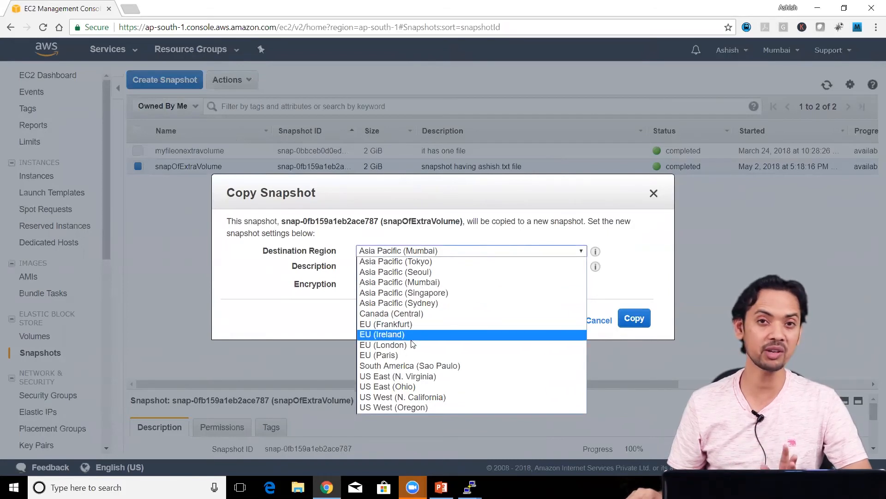
{"action": "left_click", "coordinate": [420, 379]}
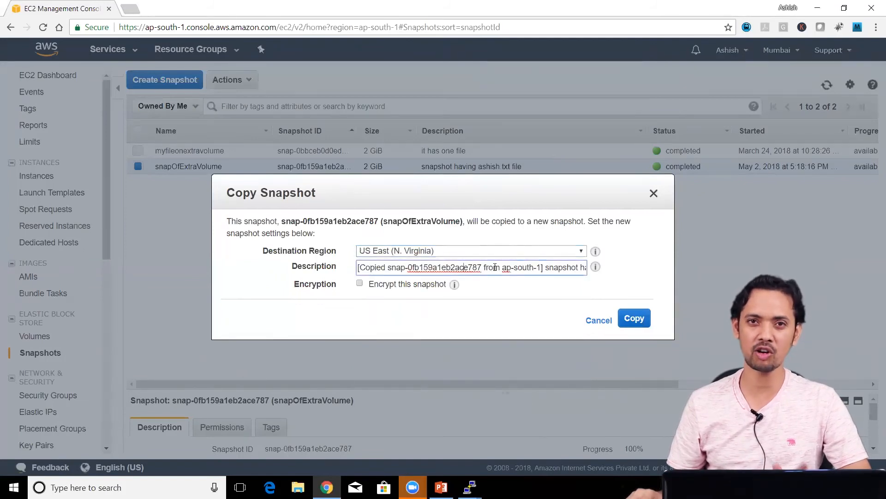
{"action": "left_click", "coordinate": [360, 284]}
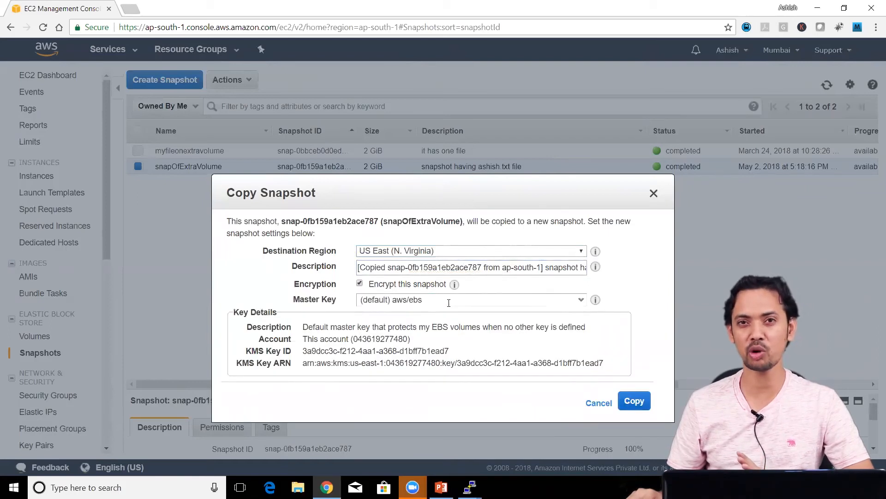
{"action": "left_click", "coordinate": [360, 283]}
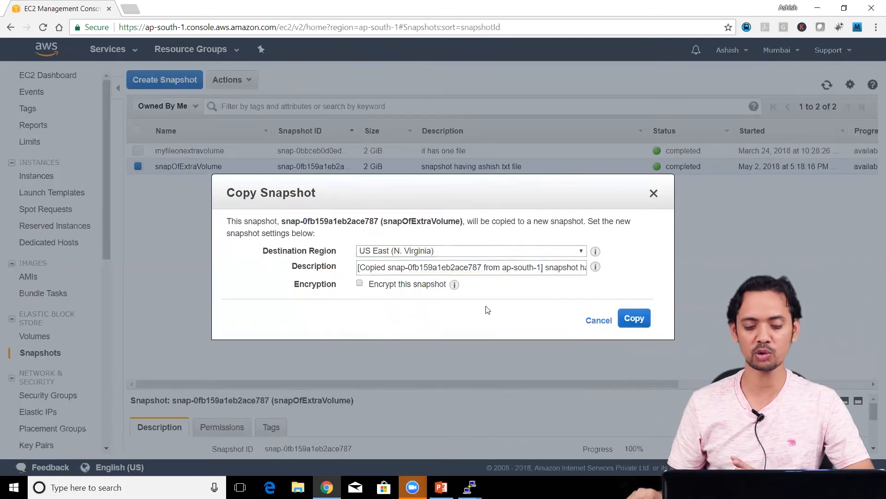
{"action": "left_click", "coordinate": [635, 319]}
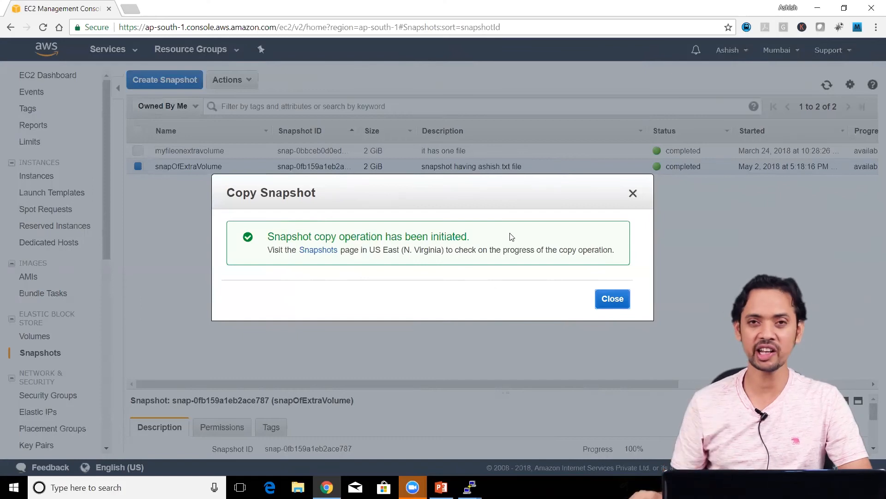
Step: Dismiss the copy confirmation and view the snapshots in the US East (N. Virginia) region
{"action": "left_click", "coordinate": [614, 306]}
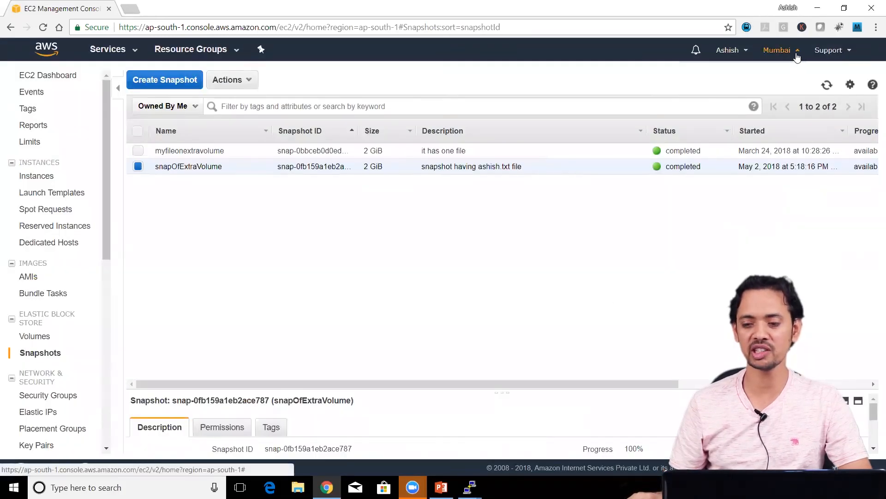
{"action": "left_click", "coordinate": [780, 50]}
{"action": "left_click", "coordinate": [722, 79]}
{"action": "key", "text": "ctrl+minus"}
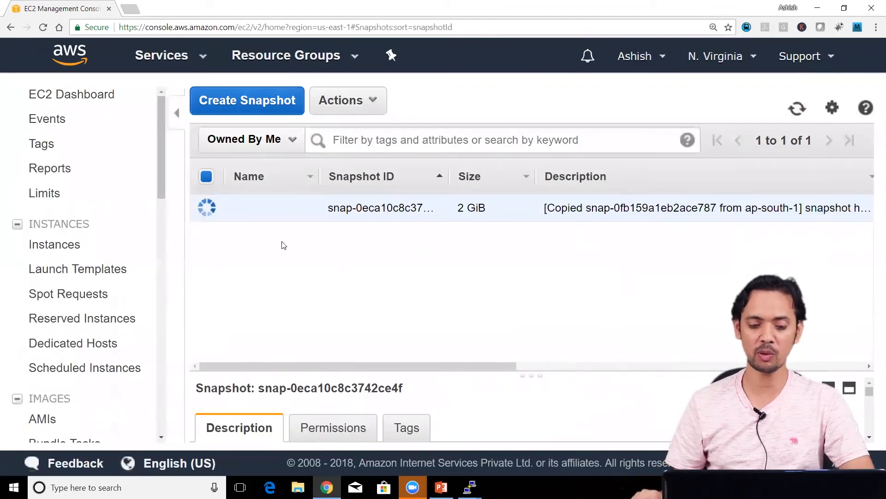
Step: Check the copied snapshot's description, status and start time in the snapshot list until the copy finishes
{"action": "left_click_drag", "start_coordinate": [476, 369], "coordinate": [618, 363]}
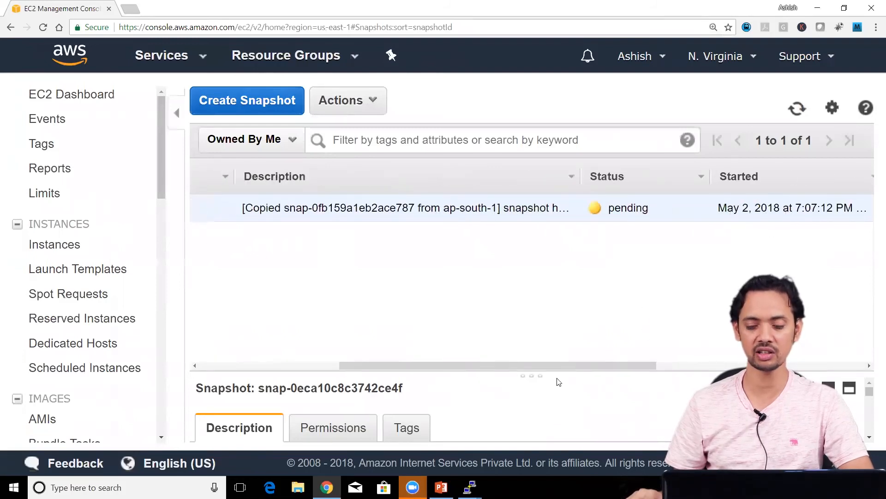
{"action": "left_click_drag", "start_coordinate": [556, 367], "coordinate": [416, 365]}
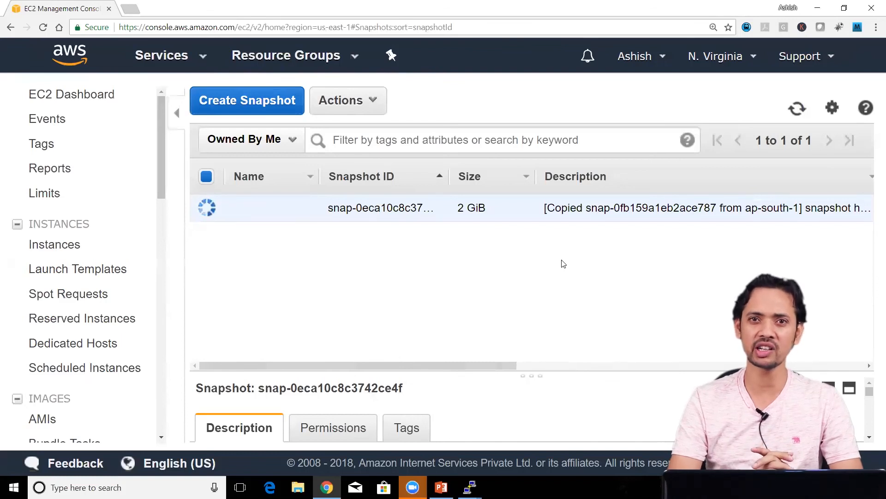
{"action": "mouse_move", "coordinate": [477, 366]}
{"action": "left_mouse_down"}
{"action": "mouse_move", "coordinate": [525, 369]}
{"action": "mouse_move", "coordinate": [475, 363]}
{"action": "left_mouse_up"}
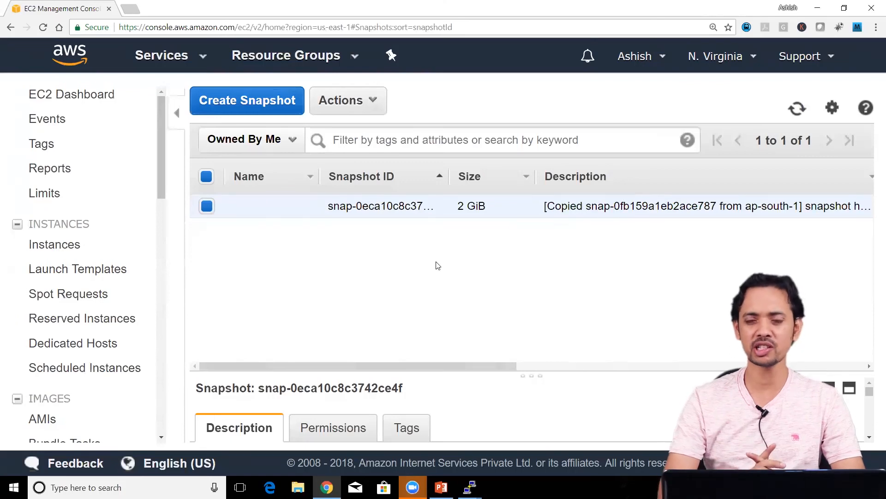
{"action": "left_click_drag", "start_coordinate": [387, 365], "coordinate": [334, 366]}
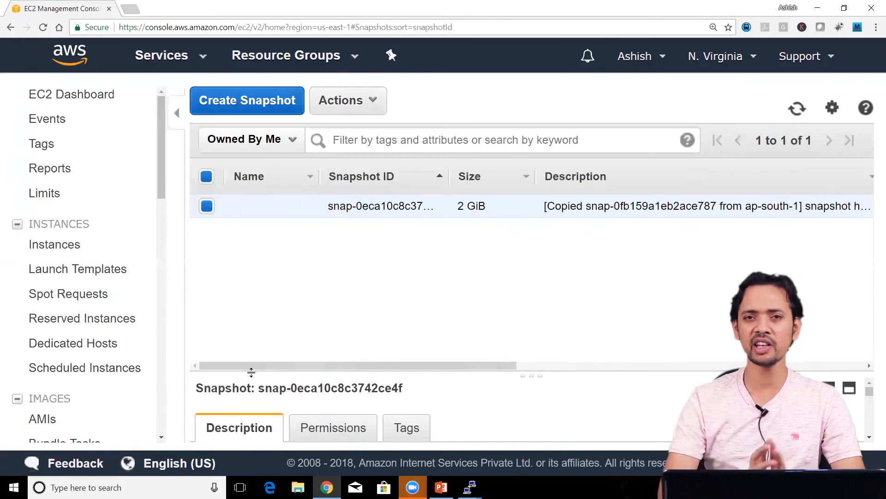